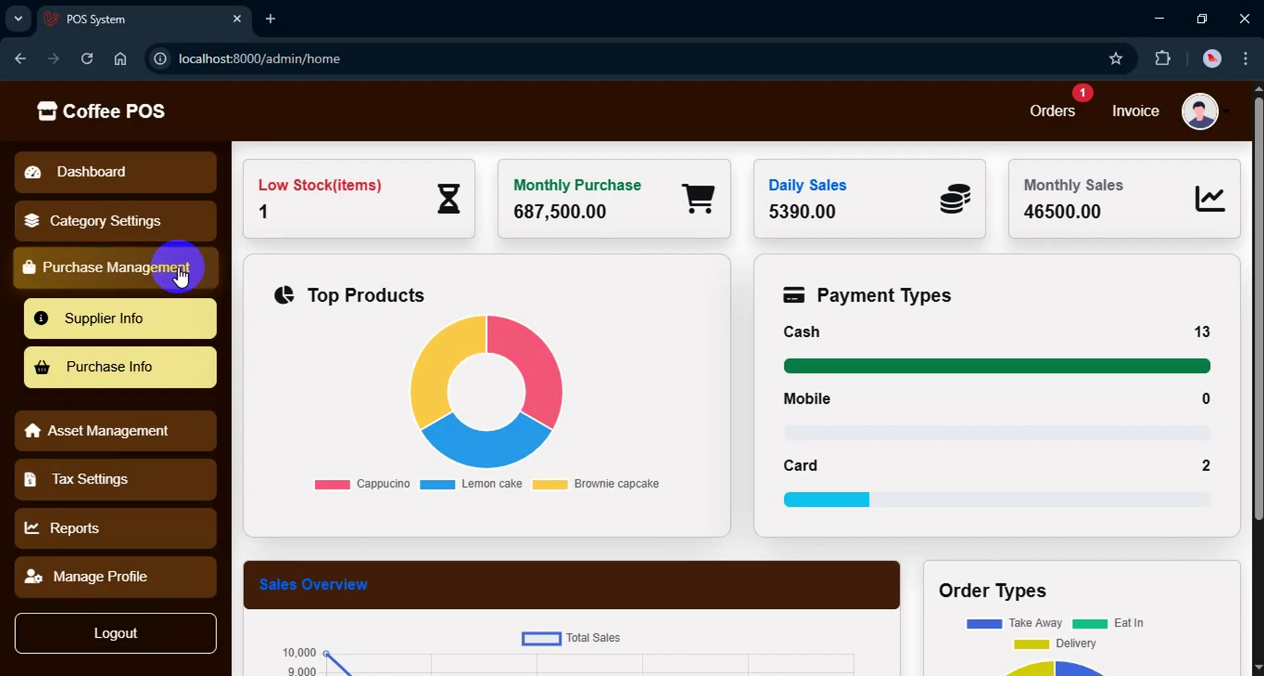
# Open Supplier Info under Purchase Management to show the supplier list
pyautogui.click(125, 319)
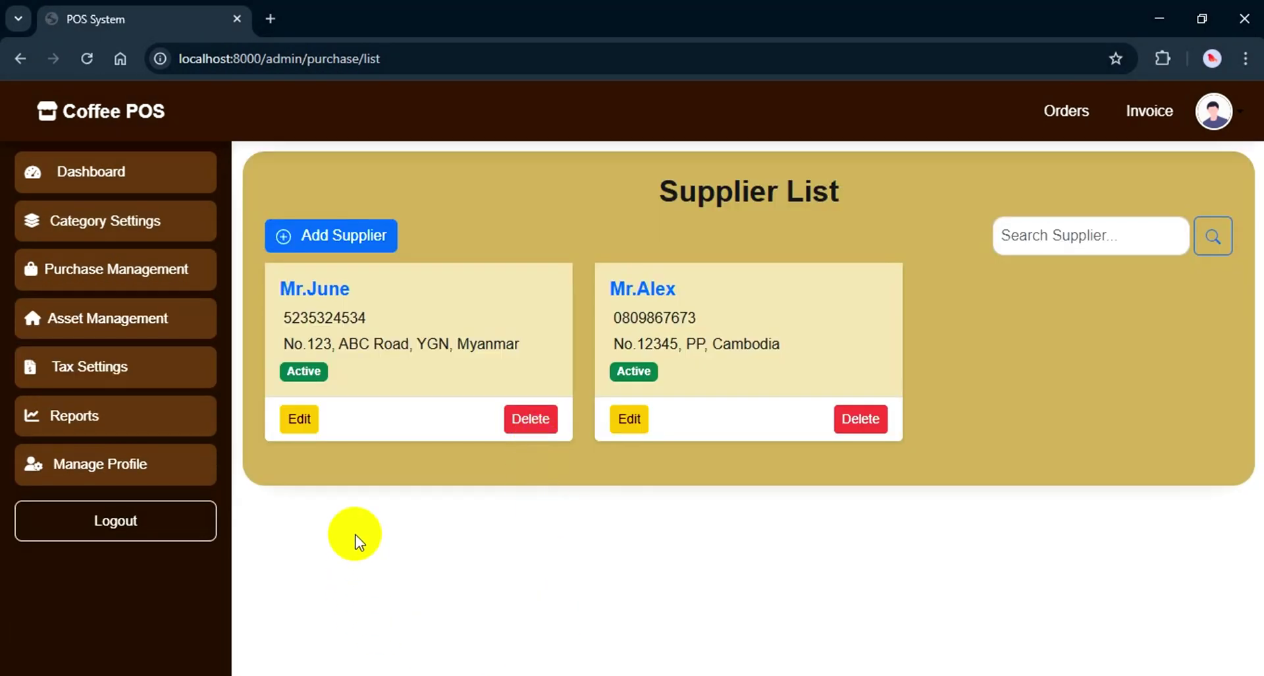
pyautogui.click(512, 327)
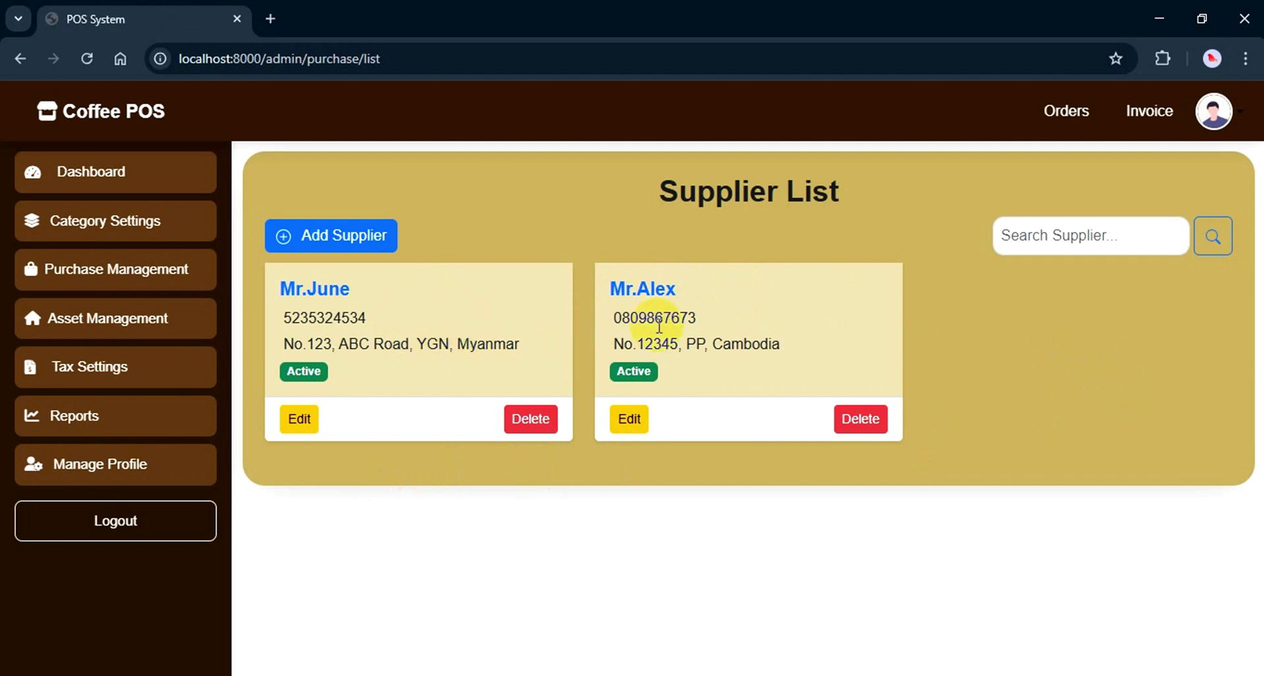
pyautogui.click(636, 413)
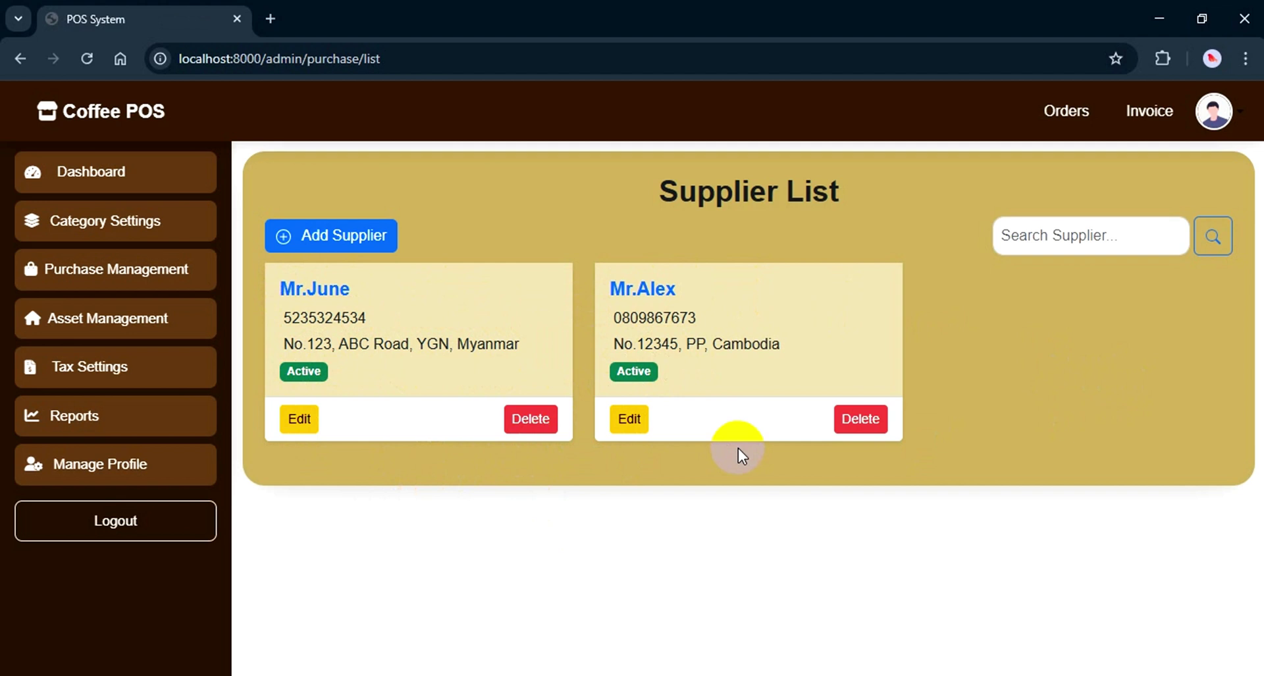
# Add a new Active supplier with a name, an e-mail contact and a Yangon, Myanmar address
pyautogui.click(358, 243)
pyautogui.write('Mr.Chris')
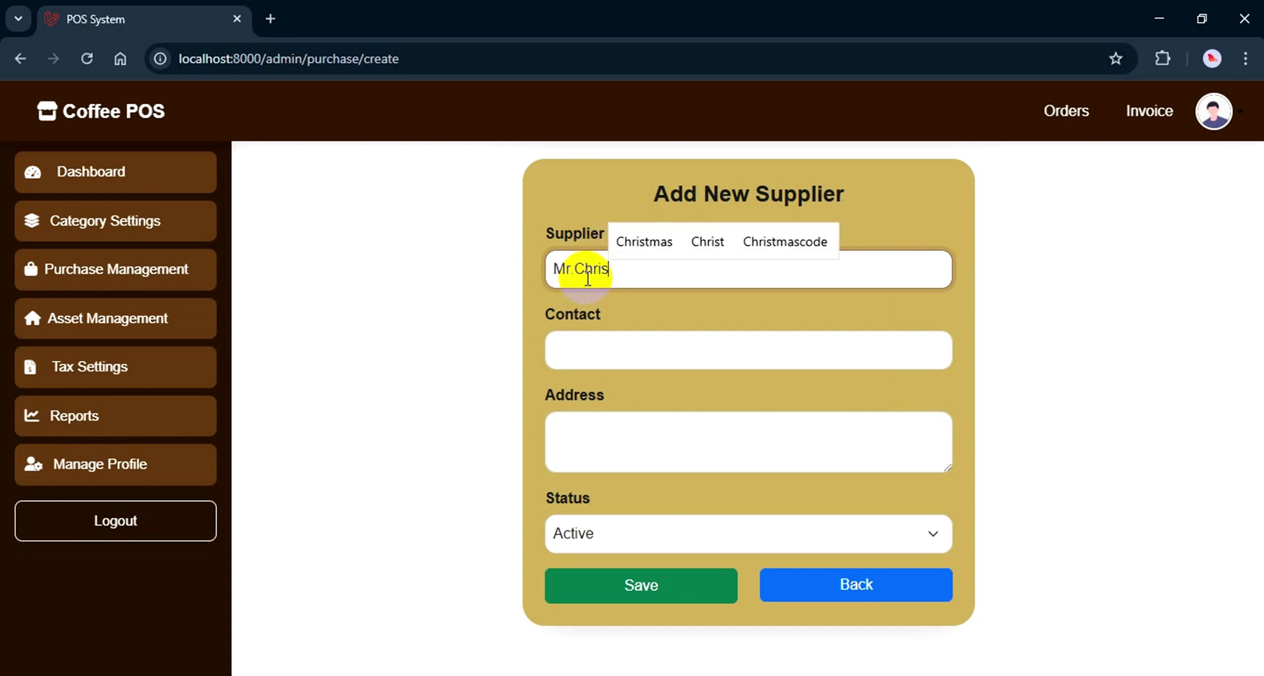
pyautogui.click(594, 350)
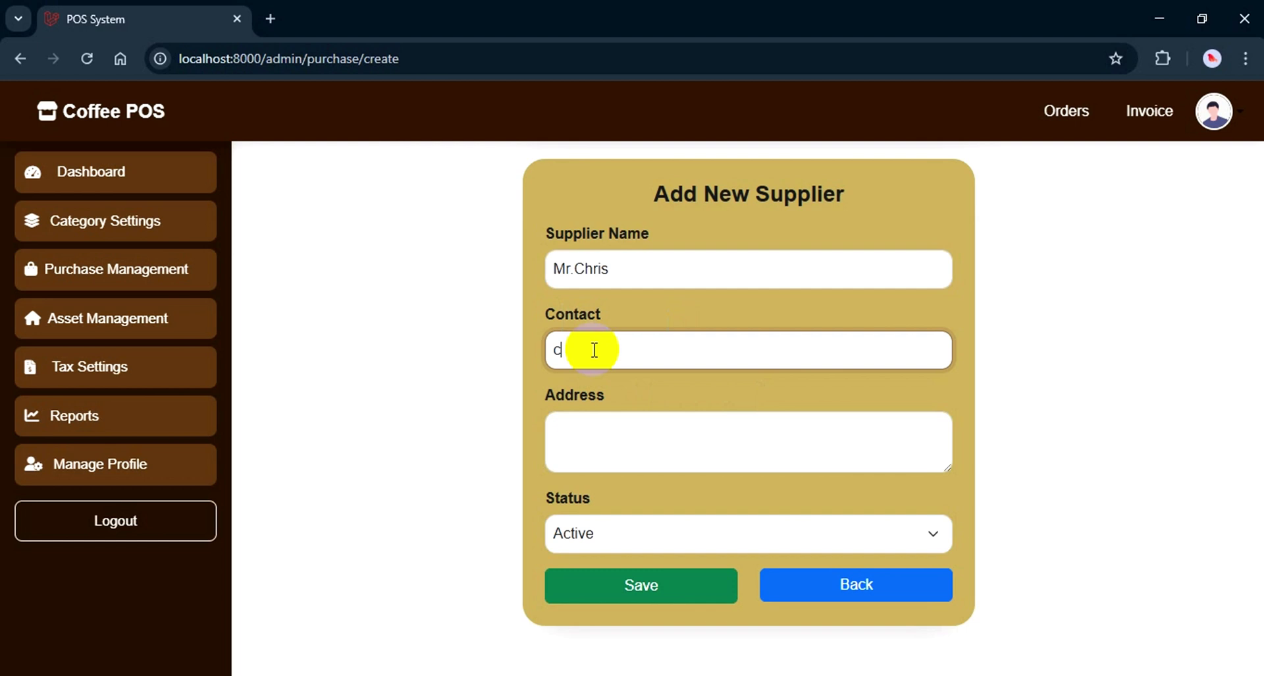
pyautogui.press('Tab')
pyautogui.write('No.')
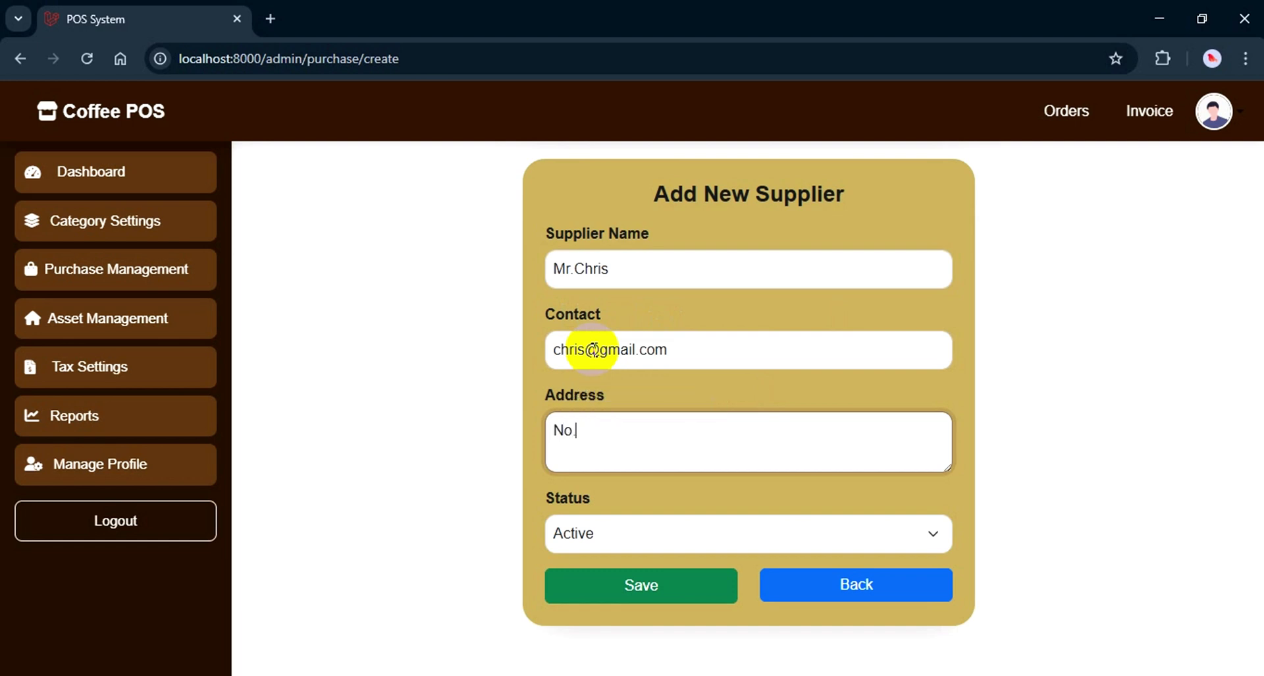
pyautogui.write('123, ABC')
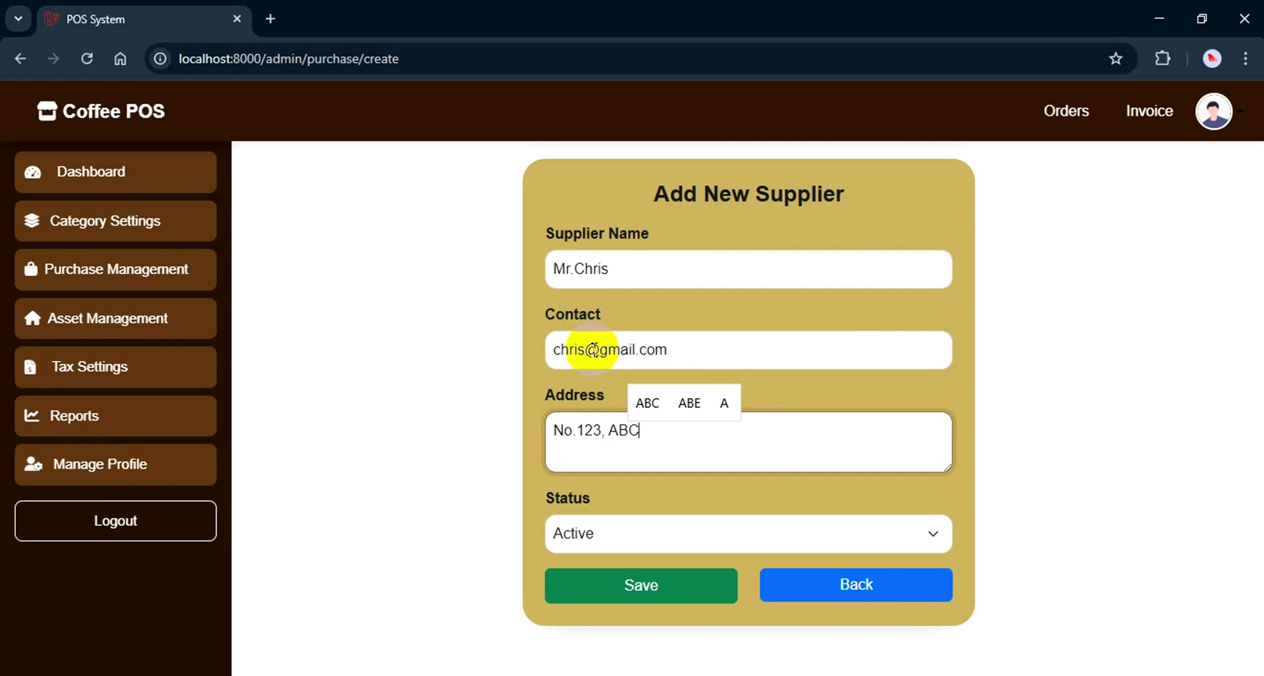
pyautogui.write(' Road,')
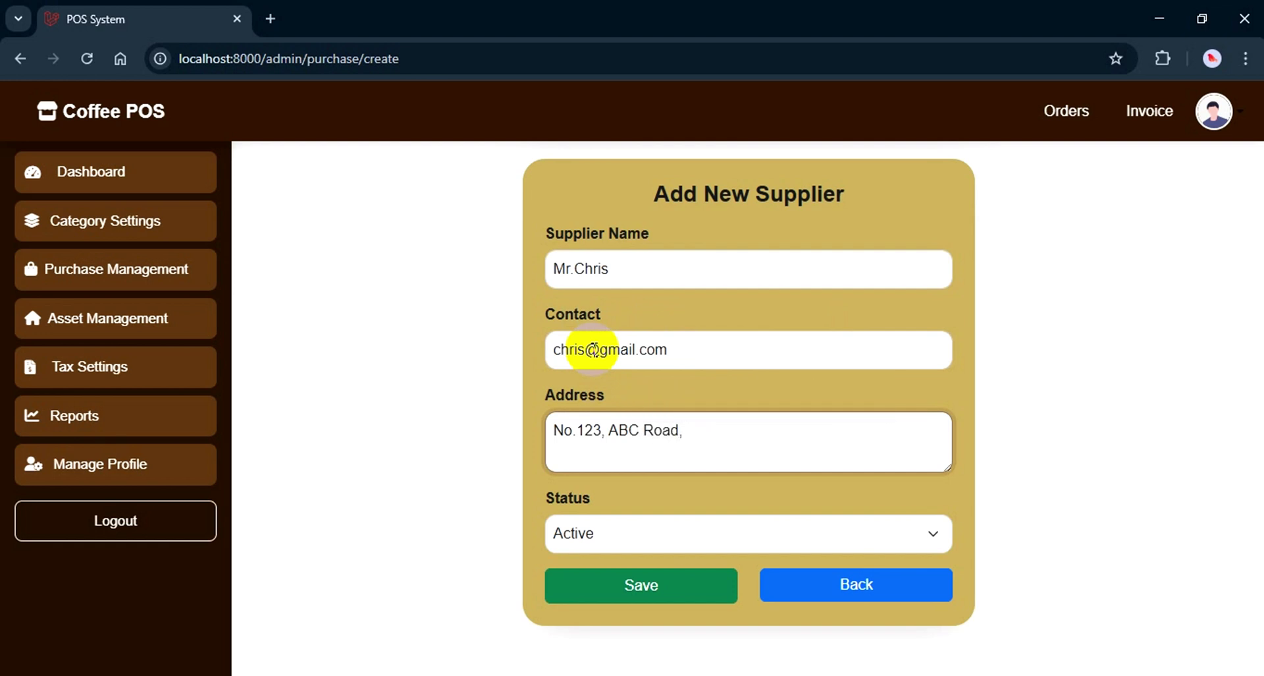
pyautogui.write(' Yangon')
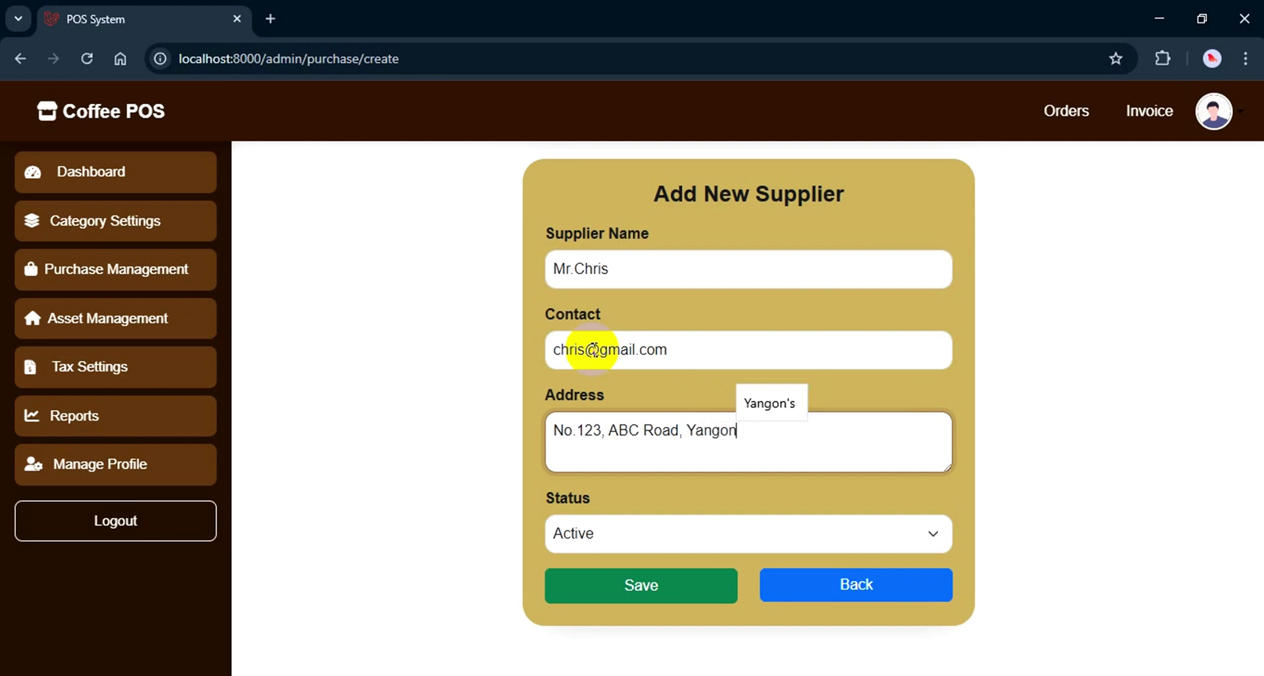
pyautogui.write(', Myanmar')
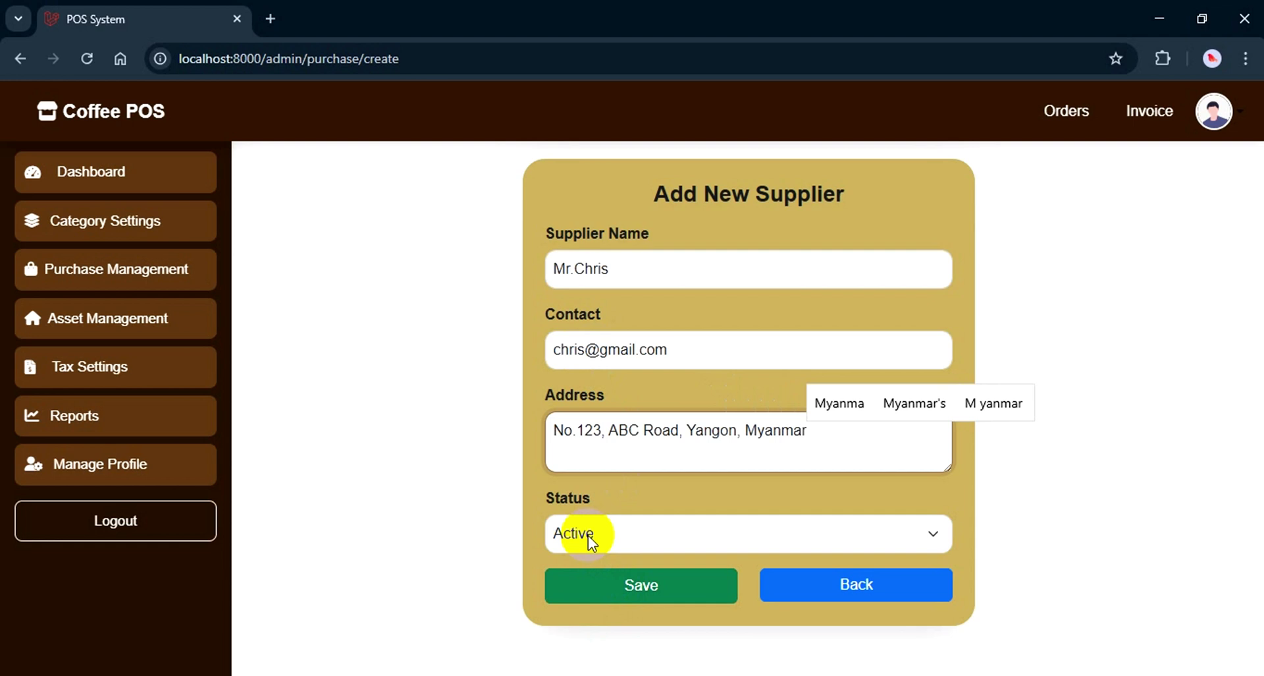
pyautogui.click(588, 535)
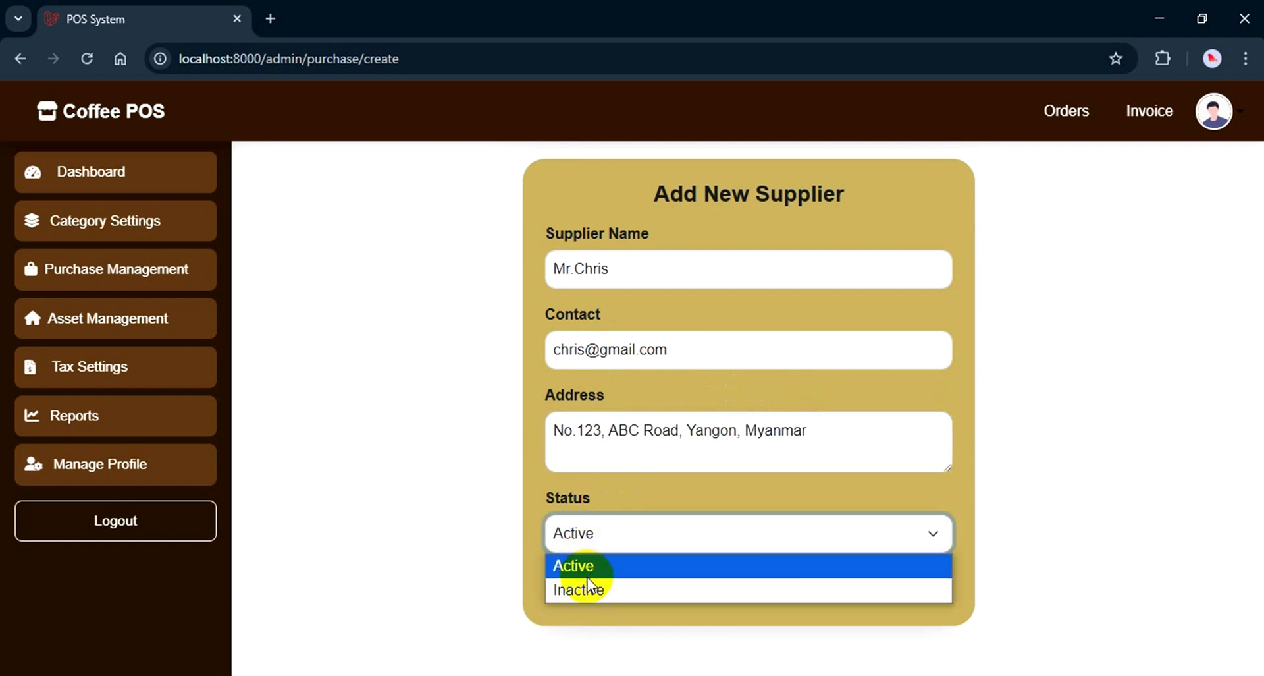
pyautogui.click(586, 566)
pyautogui.click(626, 588)
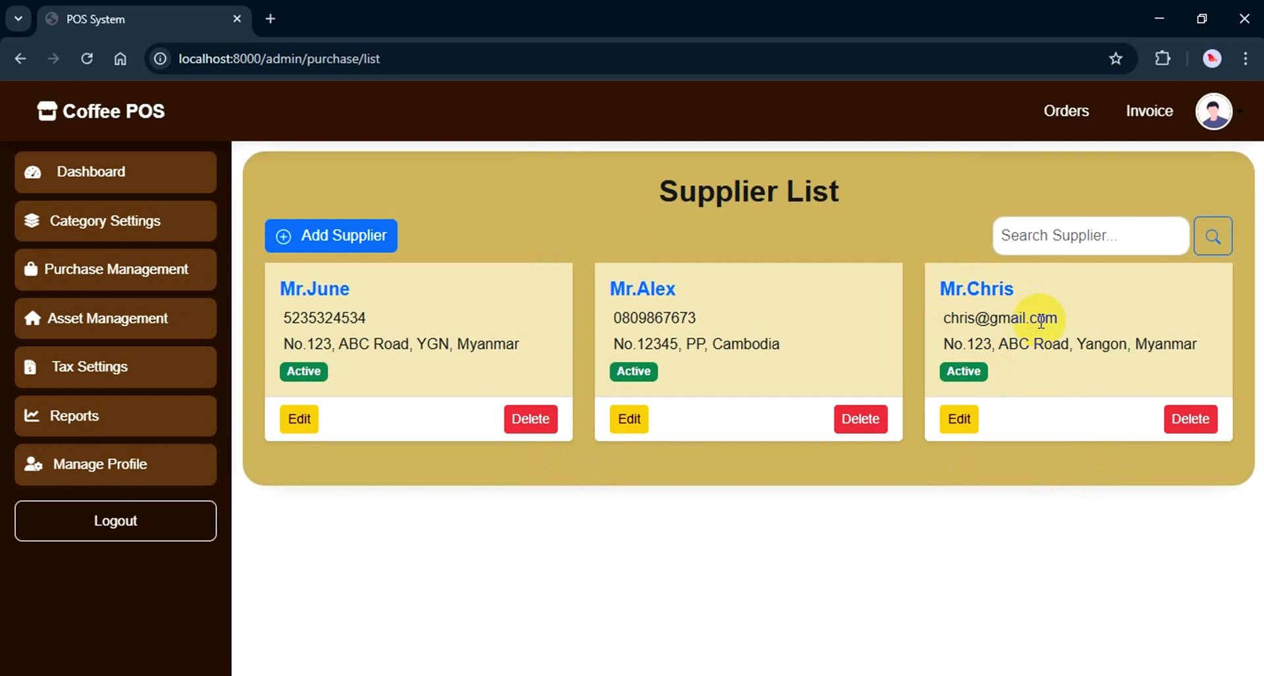
# Edit the newest supplier, switch its status to Inactive, and submit the update
pyautogui.click(959, 419)
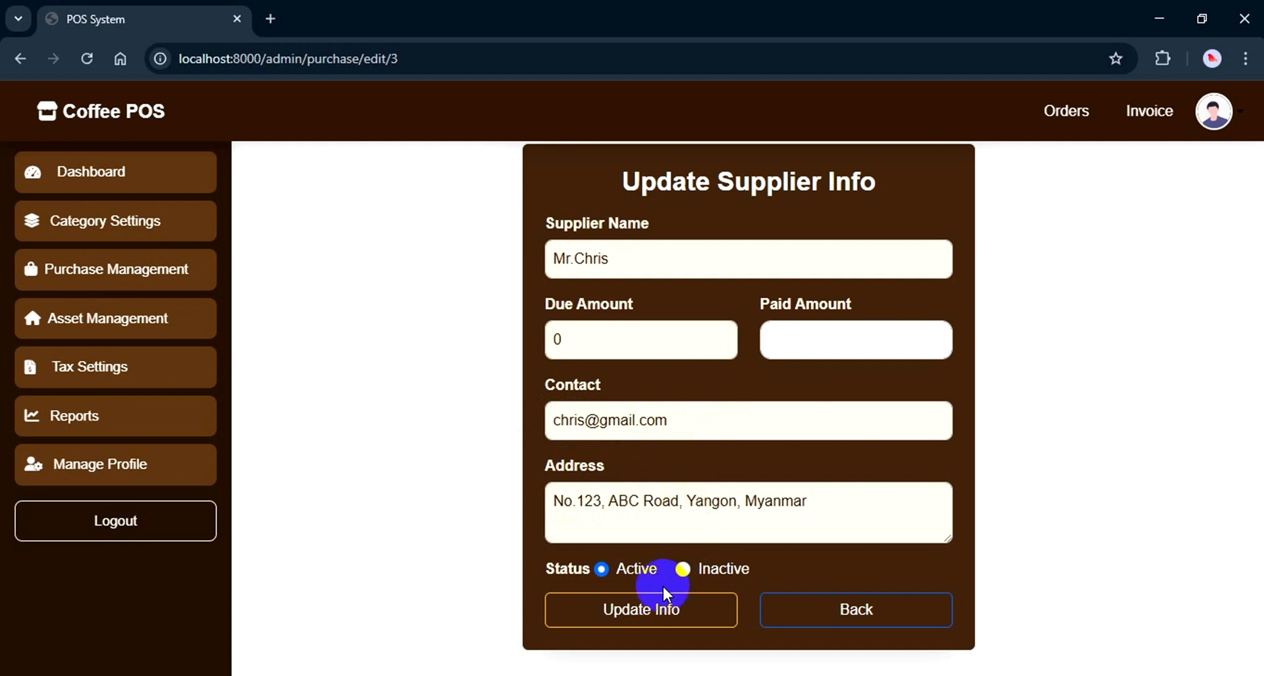
pyautogui.click(685, 570)
pyautogui.click(655, 611)
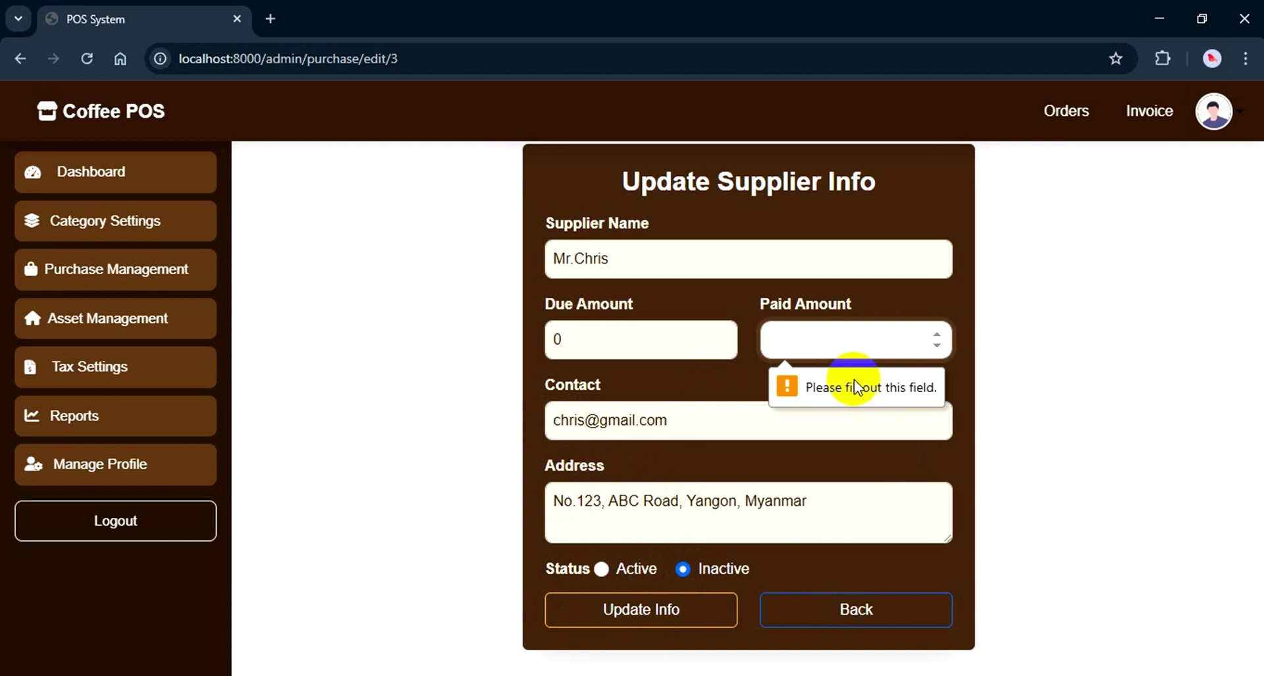
pyautogui.click(702, 570)
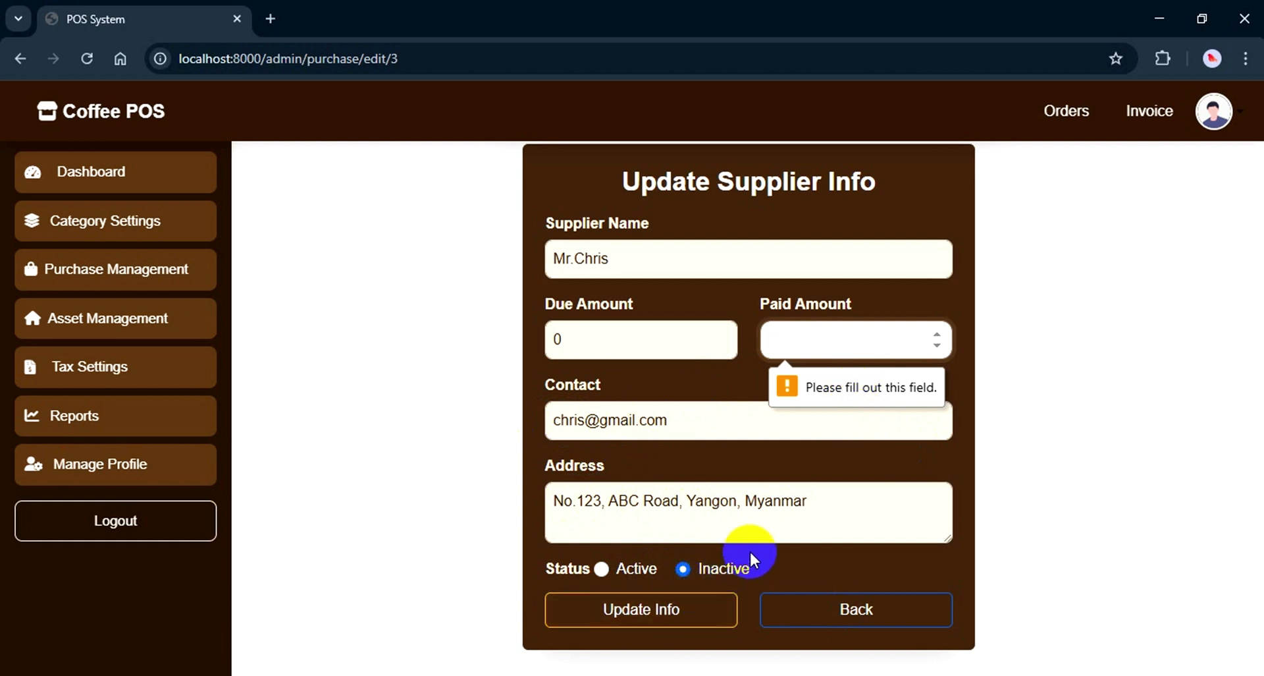
pyautogui.click(812, 380)
pyautogui.click(709, 571)
pyautogui.click(685, 611)
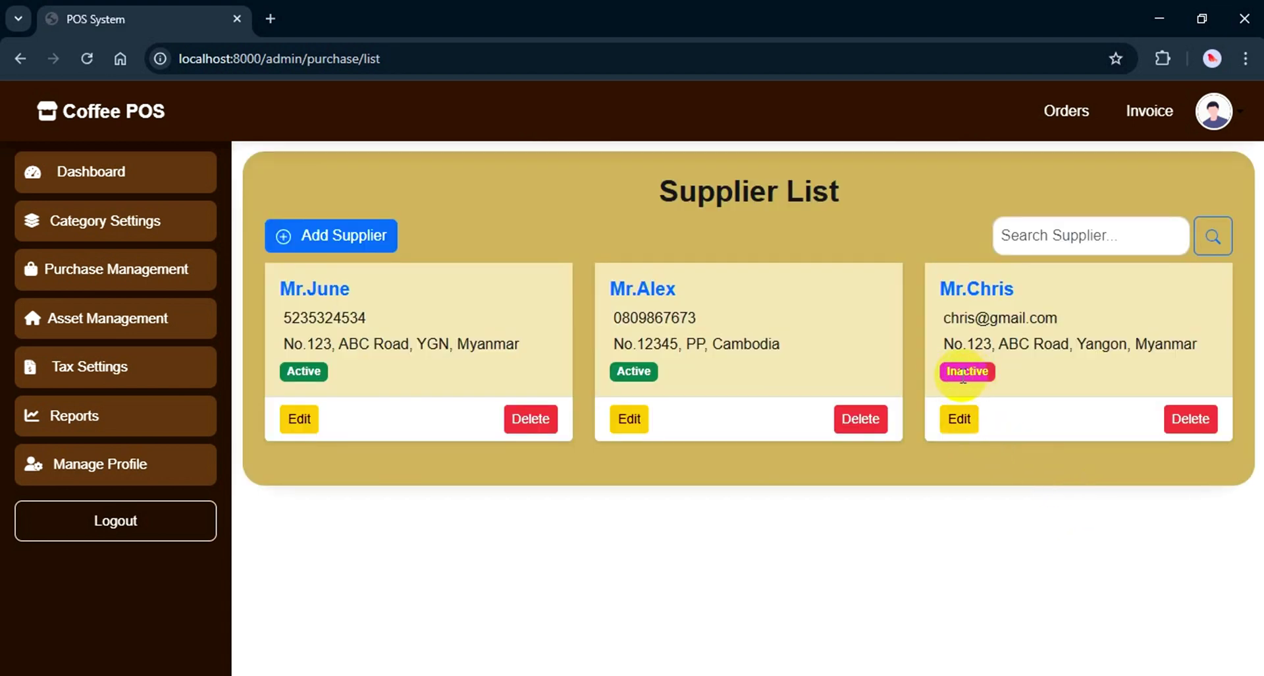
# Reopen the newest supplier, set it back to Active with paid amount 0, and update
pyautogui.click(962, 425)
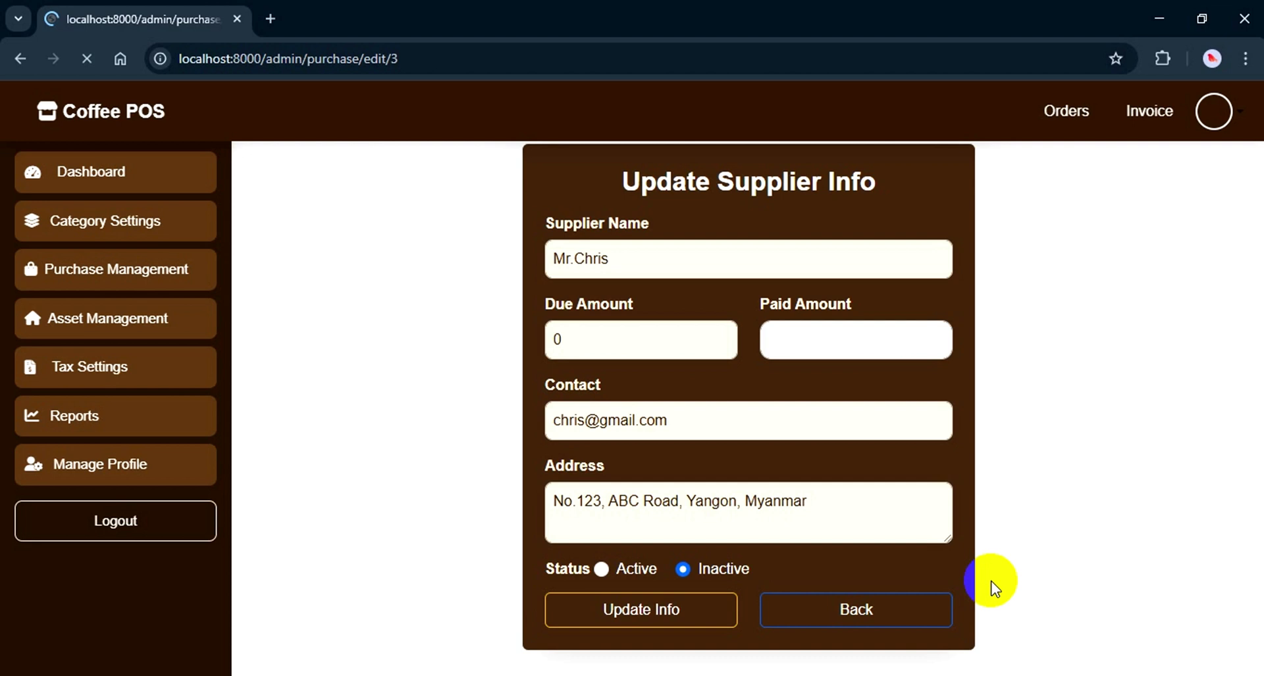
pyautogui.click(602, 568)
pyautogui.click(637, 619)
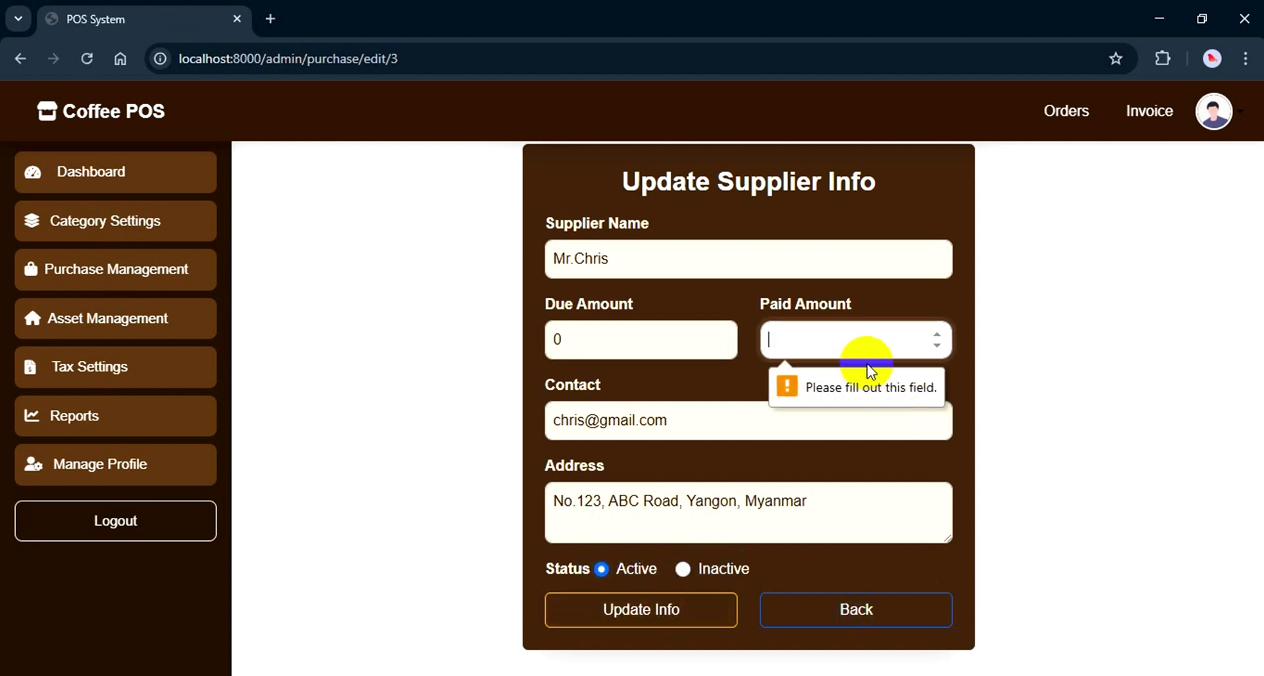
pyautogui.write('0')
pyautogui.click(648, 618)
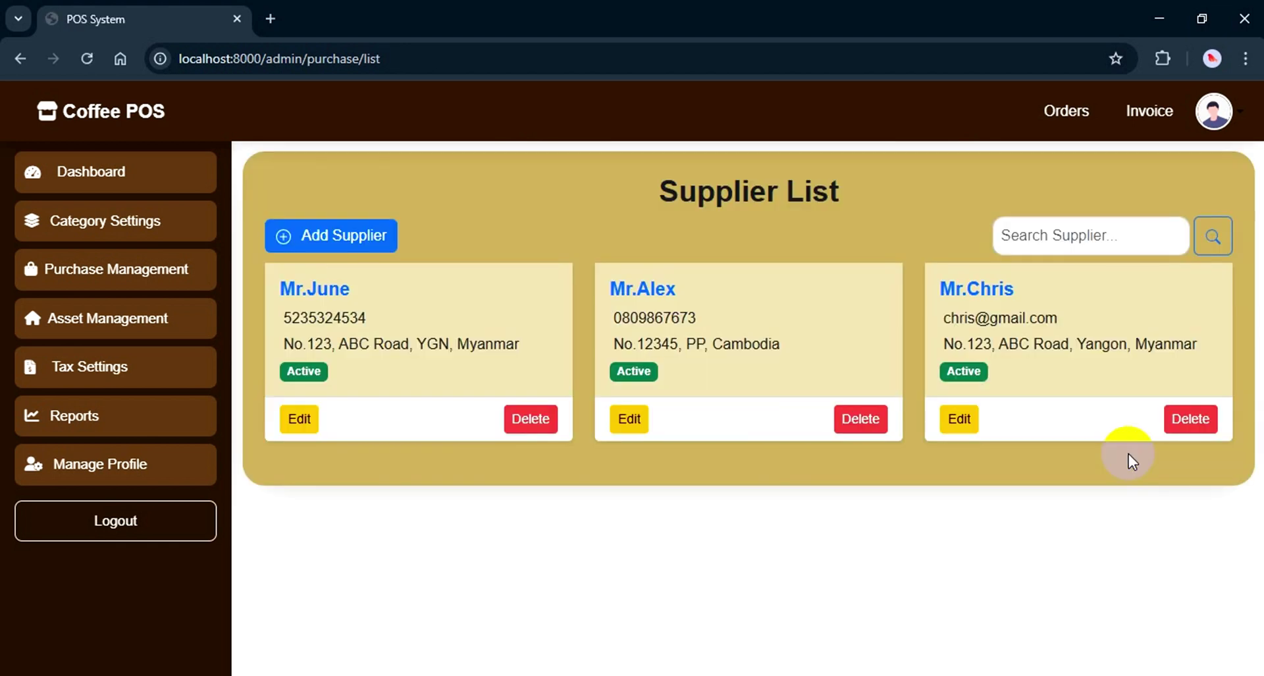
# Cancel deleting the newest supplier, then search suppliers by name to show the Cambodia-based one
pyautogui.click(1191, 420)
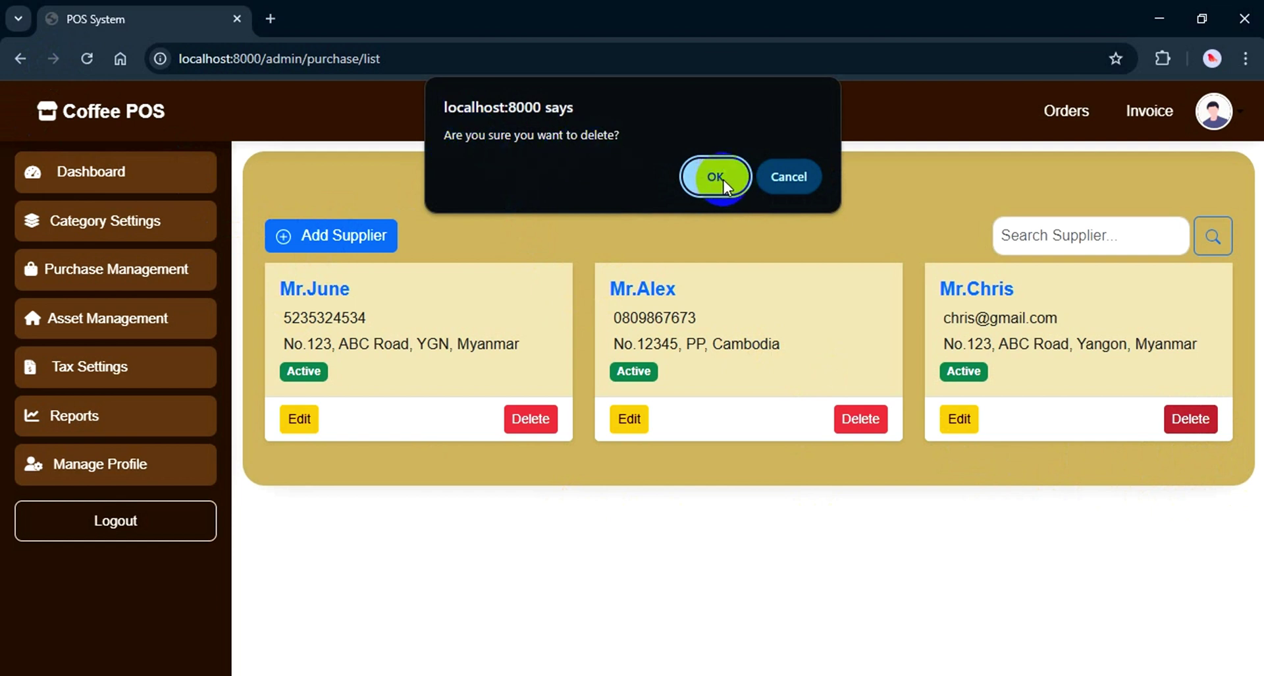
pyautogui.click(797, 174)
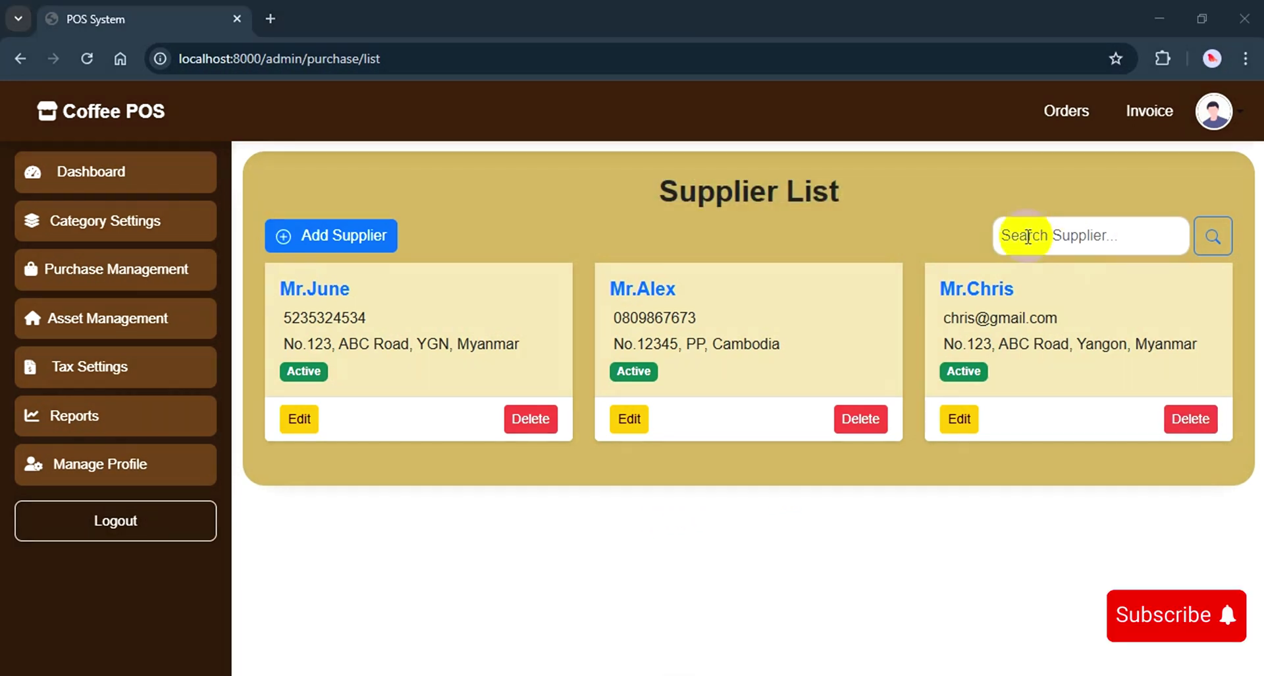
pyautogui.click(1027, 236)
pyautogui.write('Alex')
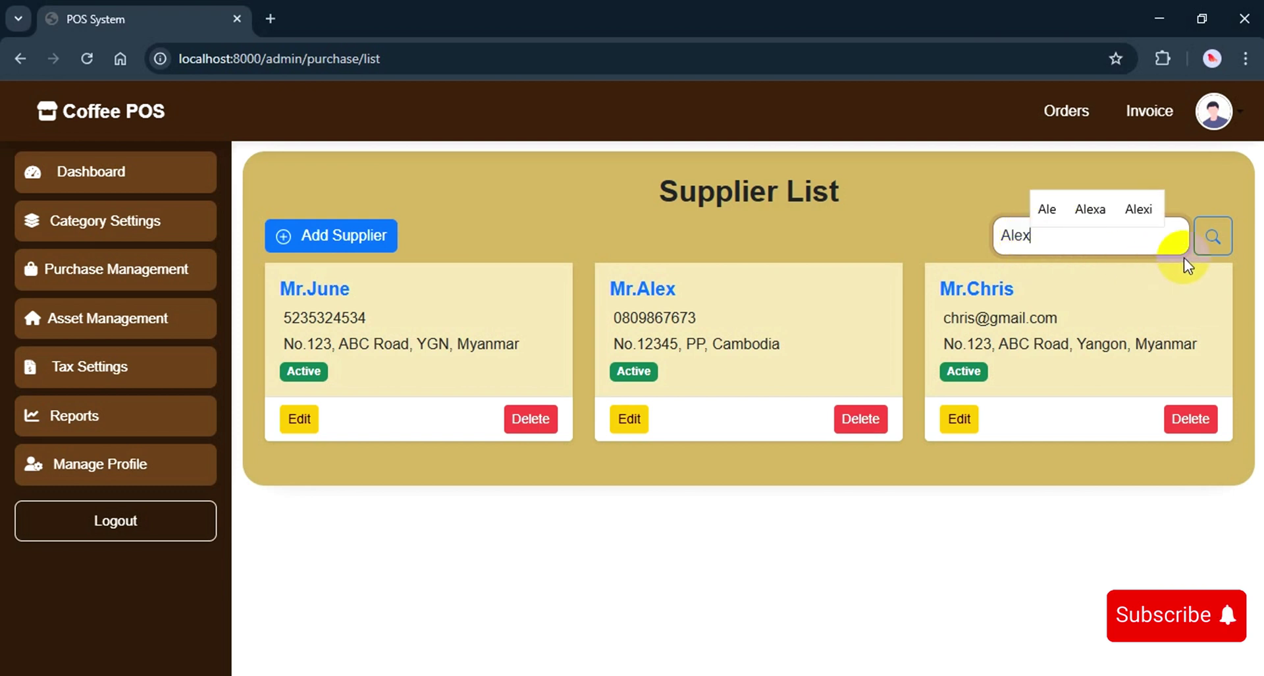
pyautogui.click(1211, 245)
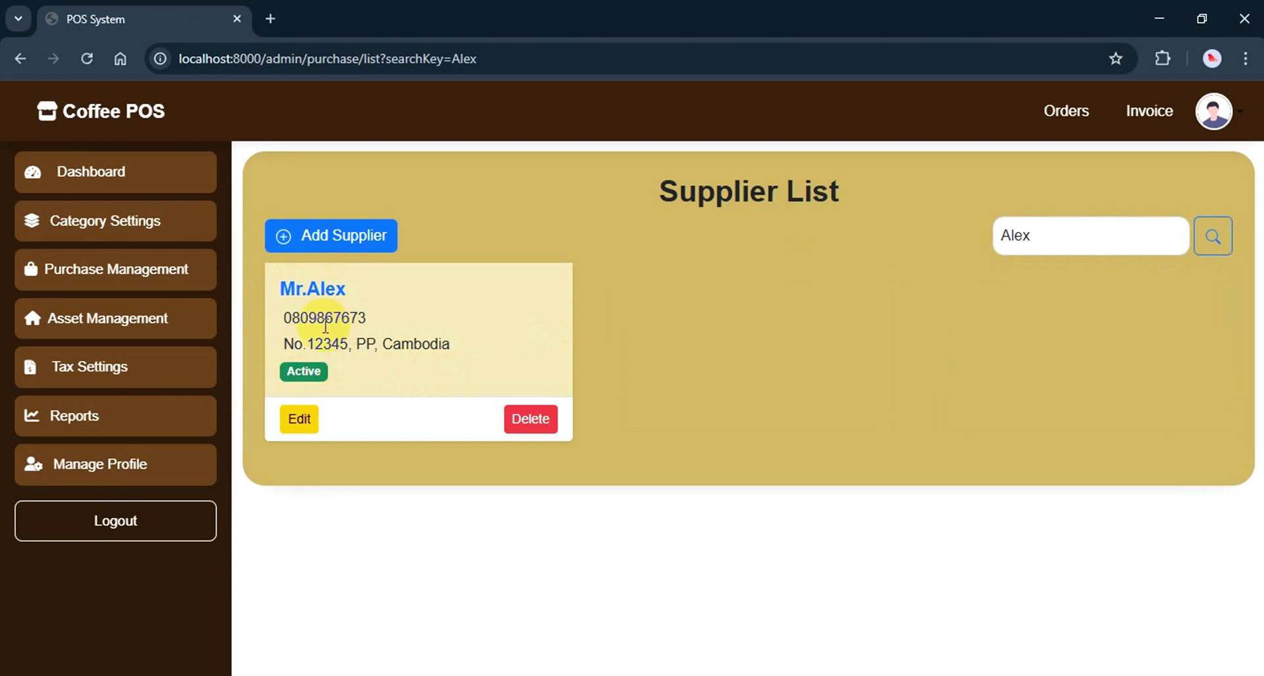
pyautogui.click(125, 270)
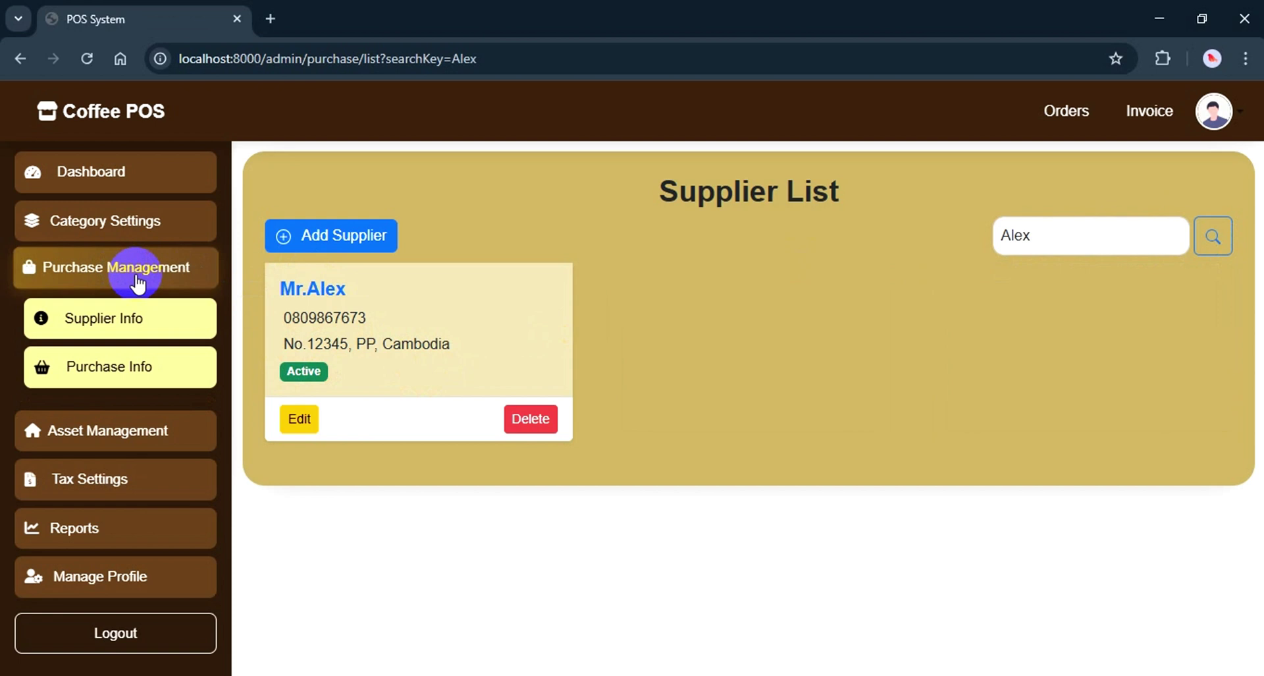
# On the new purchase page, add a Coffee line: 12 Kg at cost price 3000
pyautogui.click(119, 368)
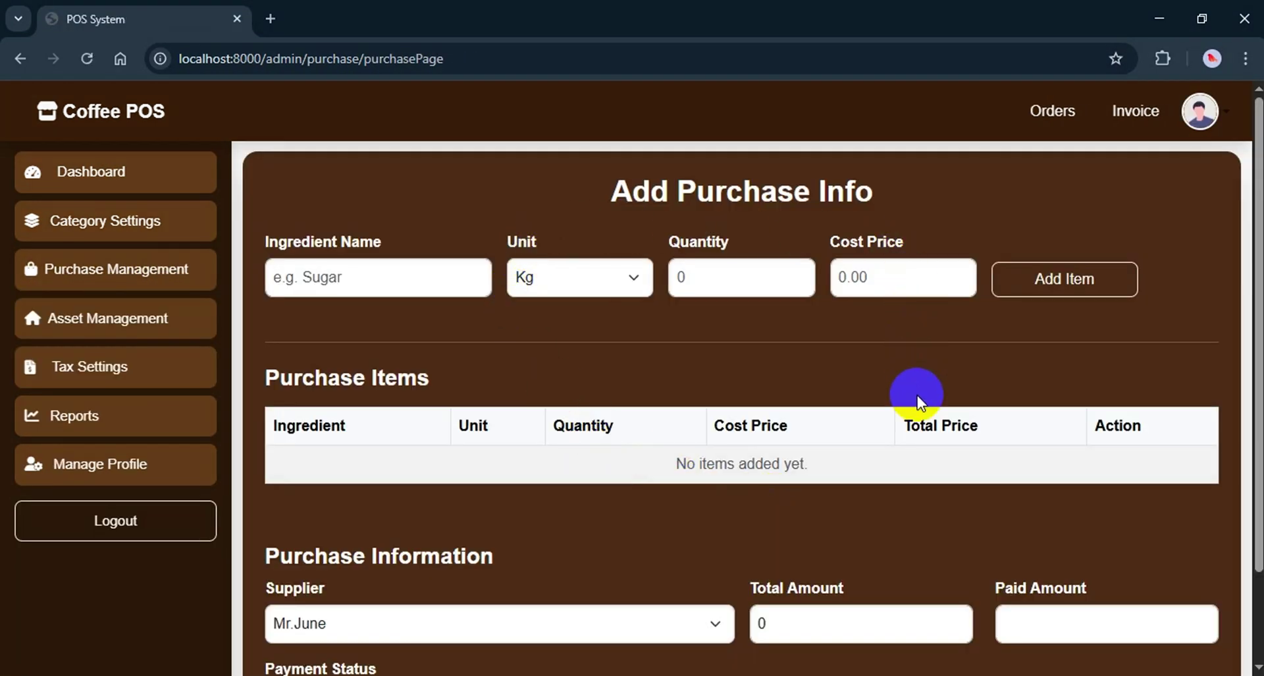
pyautogui.scroll(-3, 916, 395)
pyautogui.scroll(3, 915, 394)
pyautogui.click(356, 277)
pyautogui.write('Coffee')
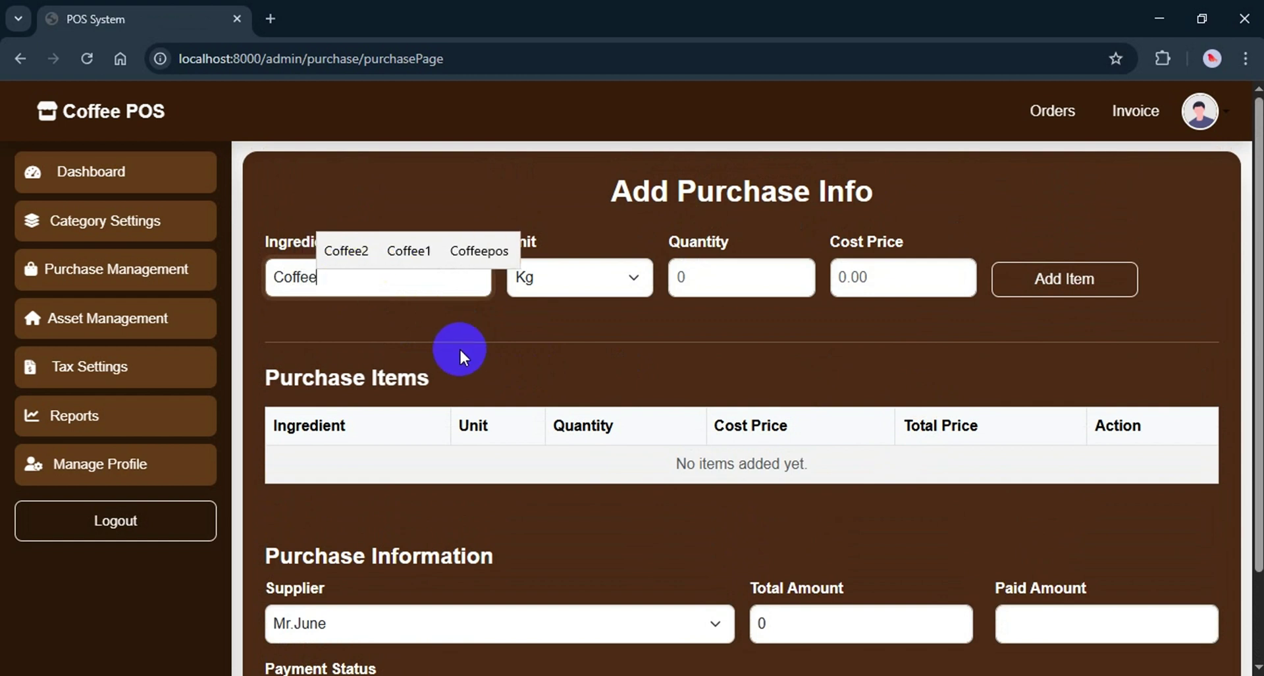
pyautogui.click(554, 278)
pyautogui.click(693, 278)
pyautogui.click(662, 279)
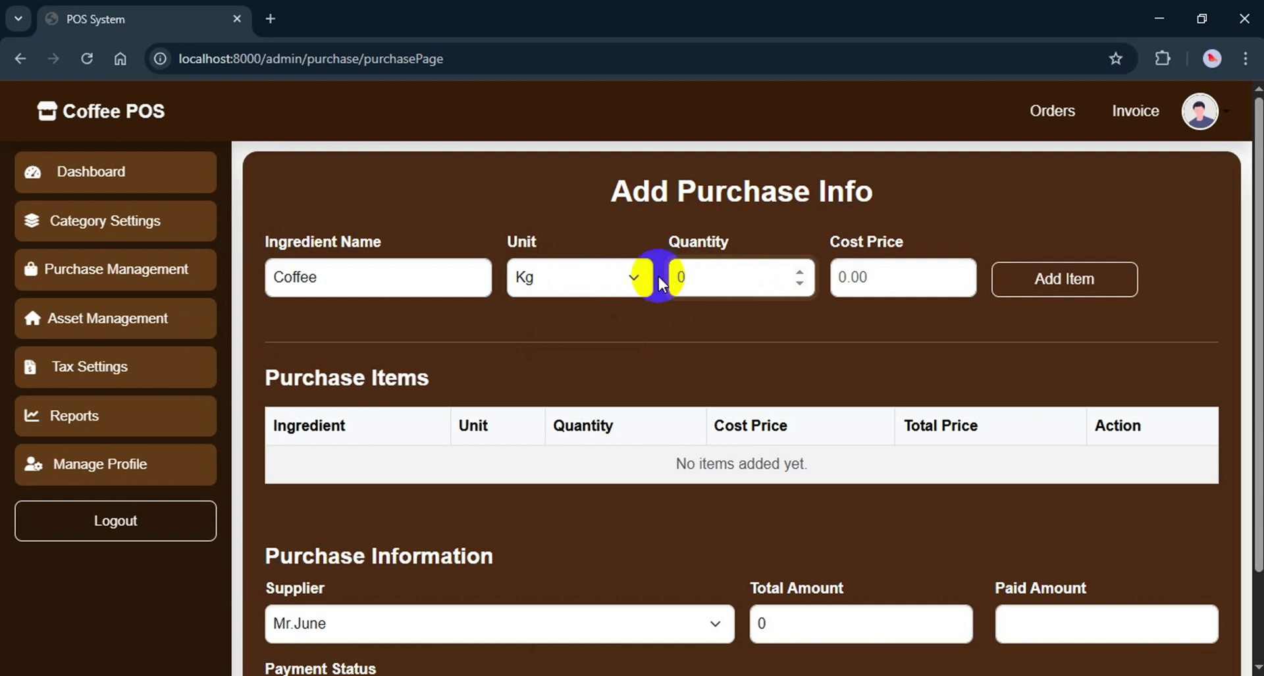
pyautogui.press('Delete')
pyautogui.write('12')
pyautogui.click(859, 274)
pyautogui.write('3000')
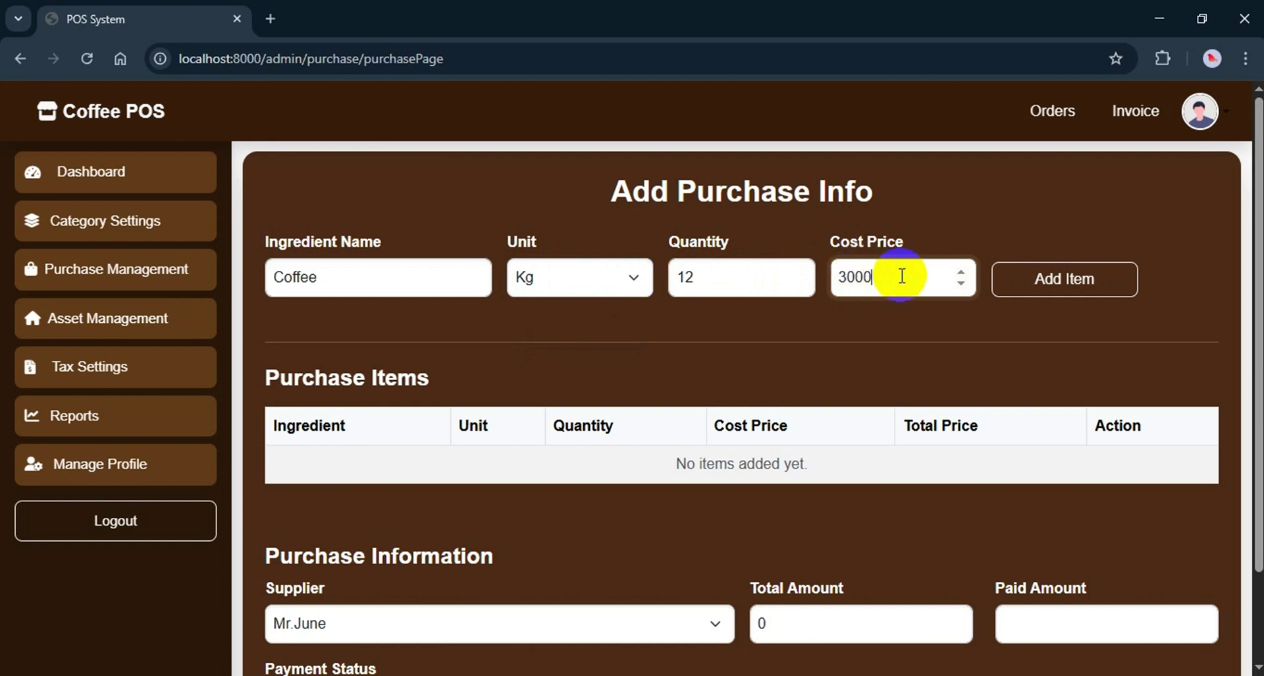
pyautogui.click(1074, 285)
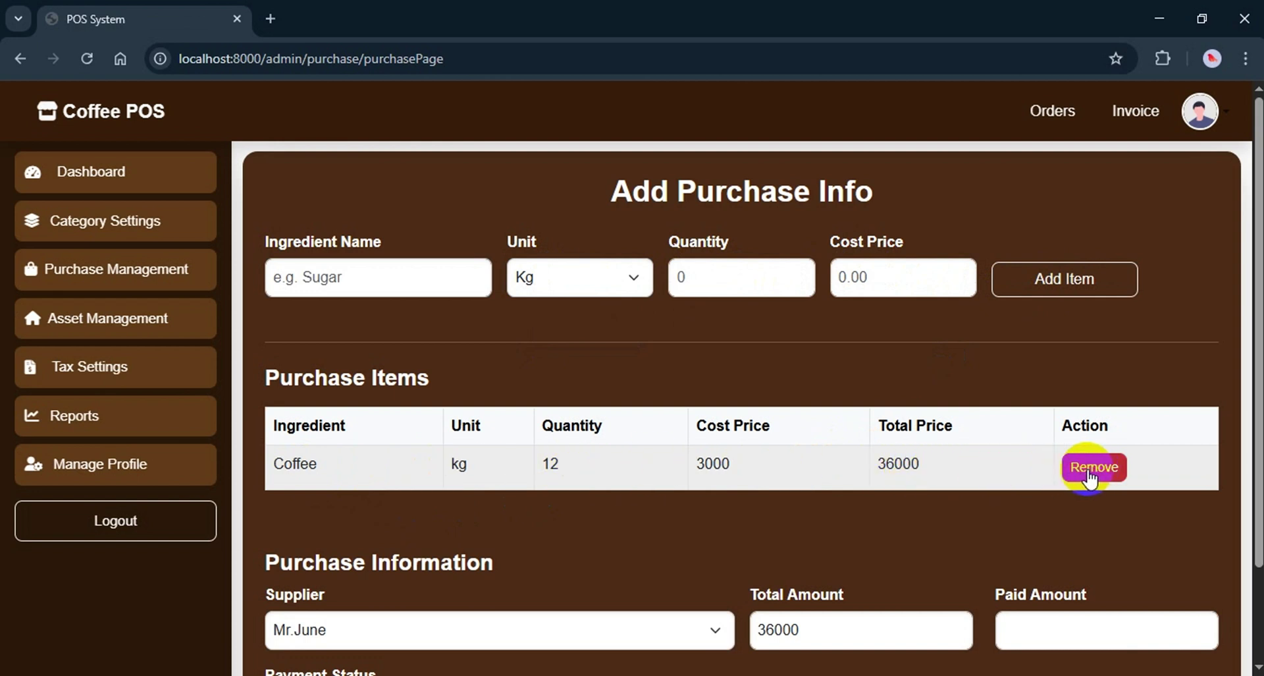
# Add a Sugar line: 15 Package at cost price 1000
pyautogui.click(396, 277)
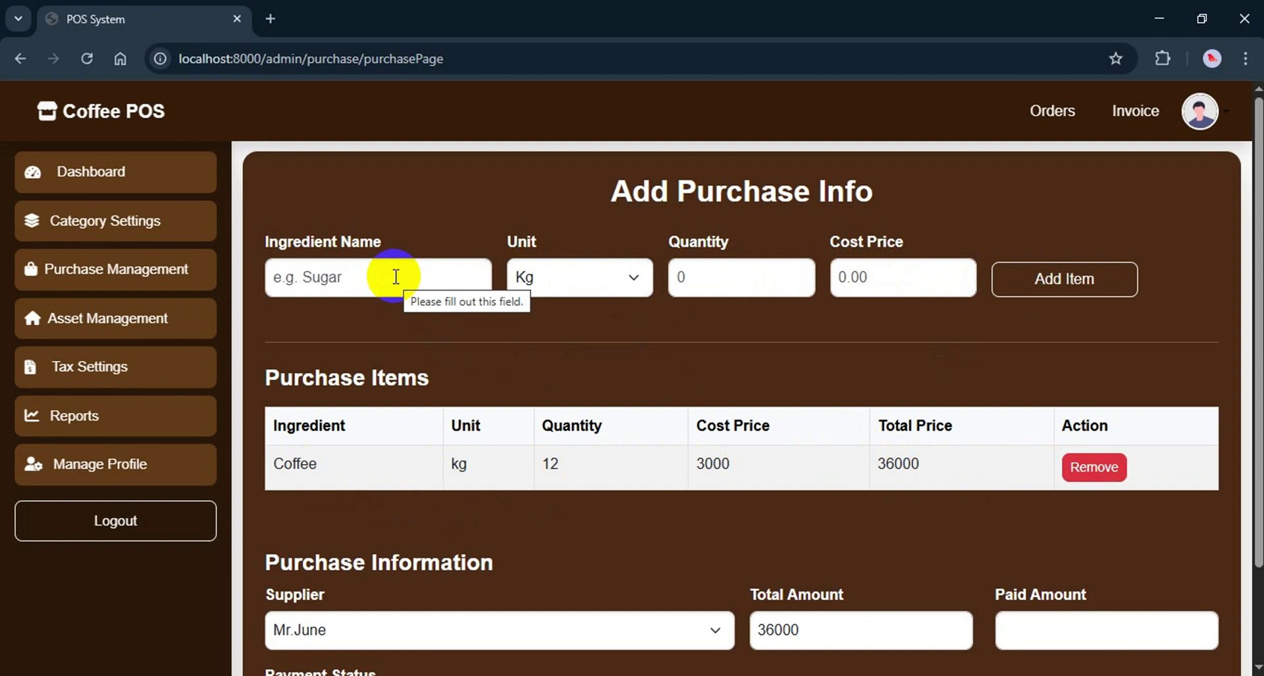
pyautogui.click(395, 277)
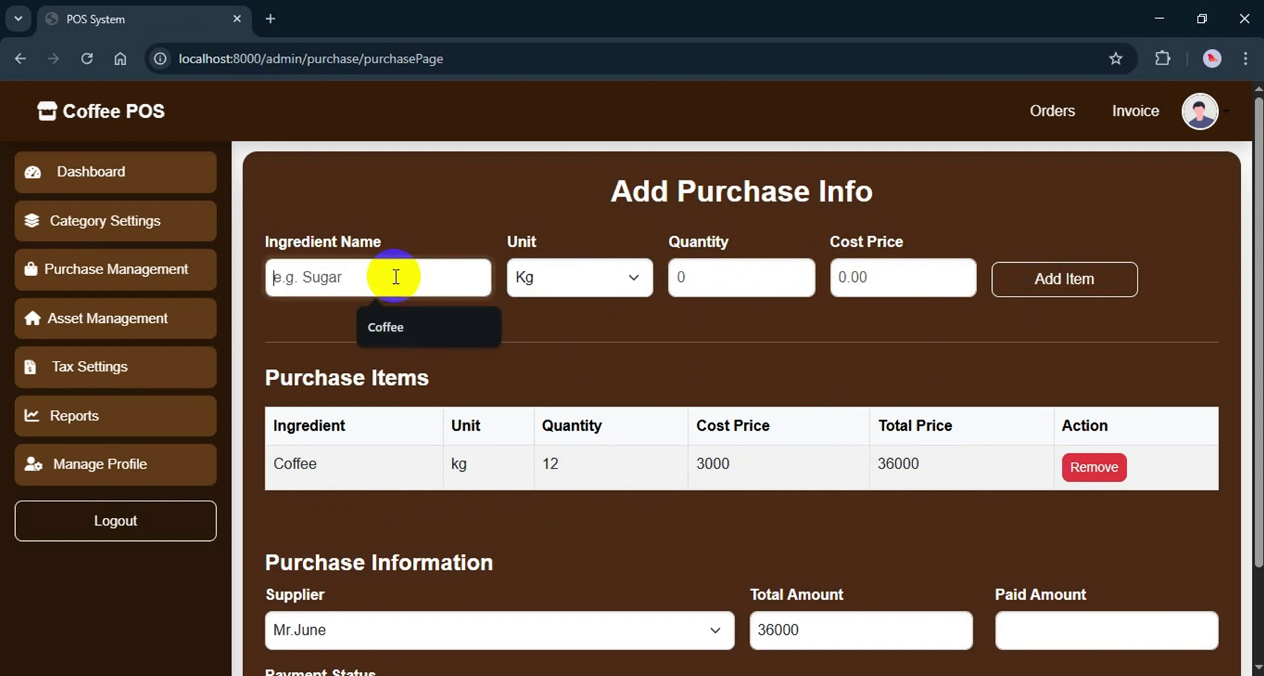
pyautogui.write('Sugar')
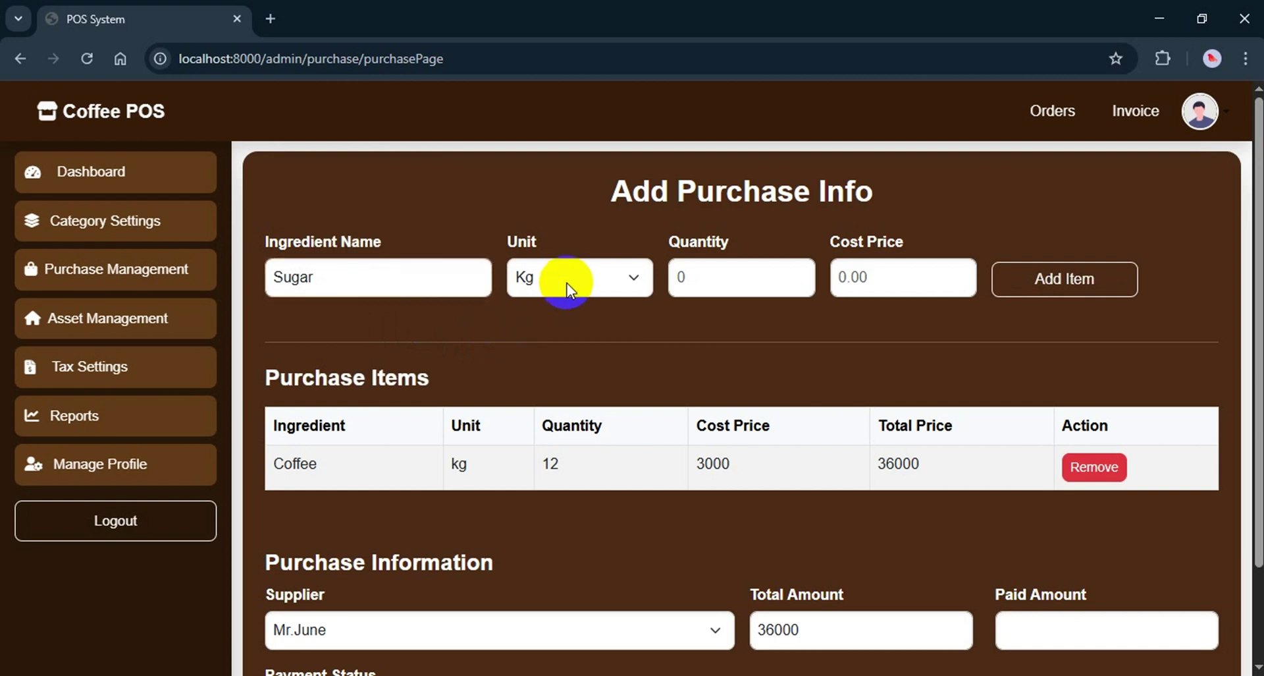
pyautogui.click(565, 281)
pyautogui.click(555, 337)
pyautogui.click(706, 283)
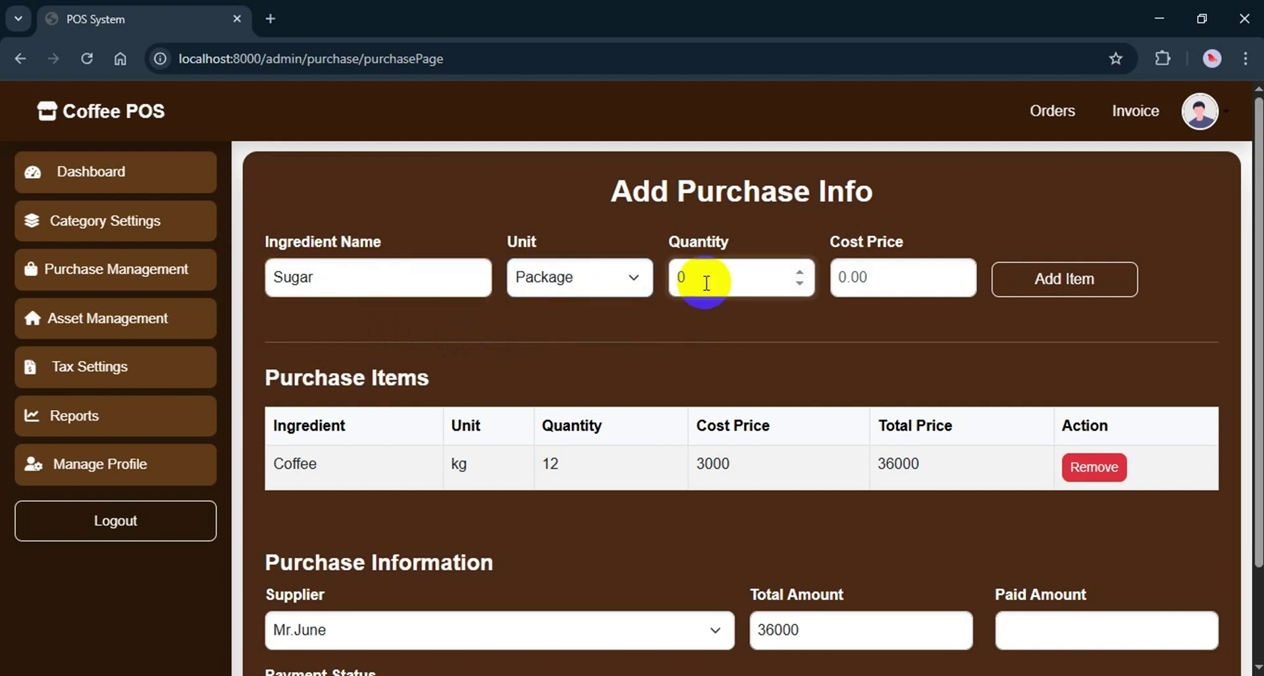
pyautogui.write('15')
pyautogui.click(894, 282)
pyautogui.write('1000')
pyautogui.click(1026, 282)
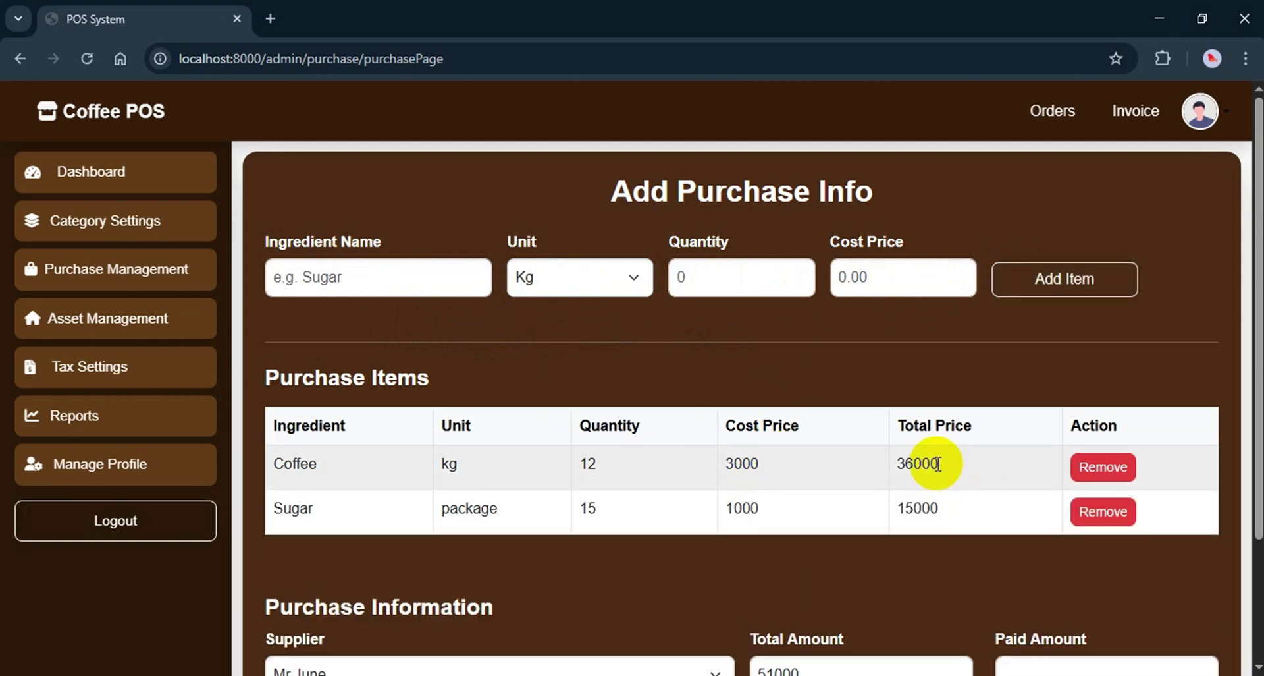
# Select the third supplier for the purchase and begin editing the paid amount
pyautogui.scroll(-3, 940, 463)
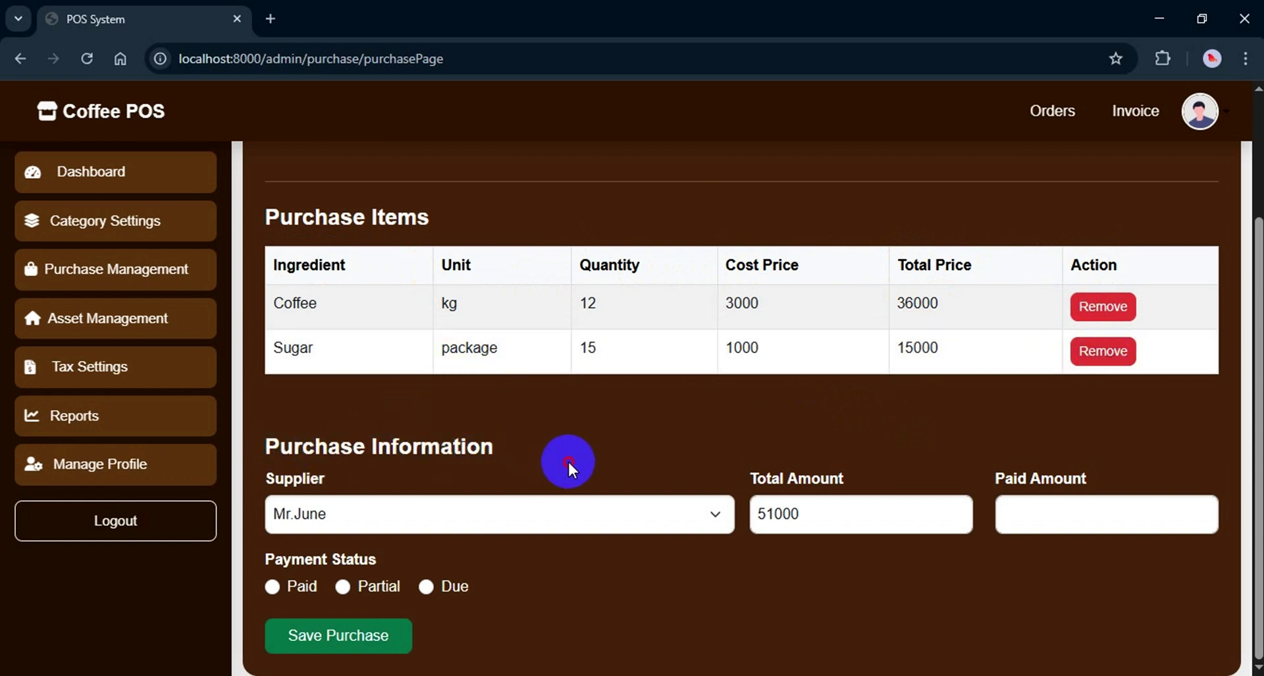
pyautogui.click(342, 511)
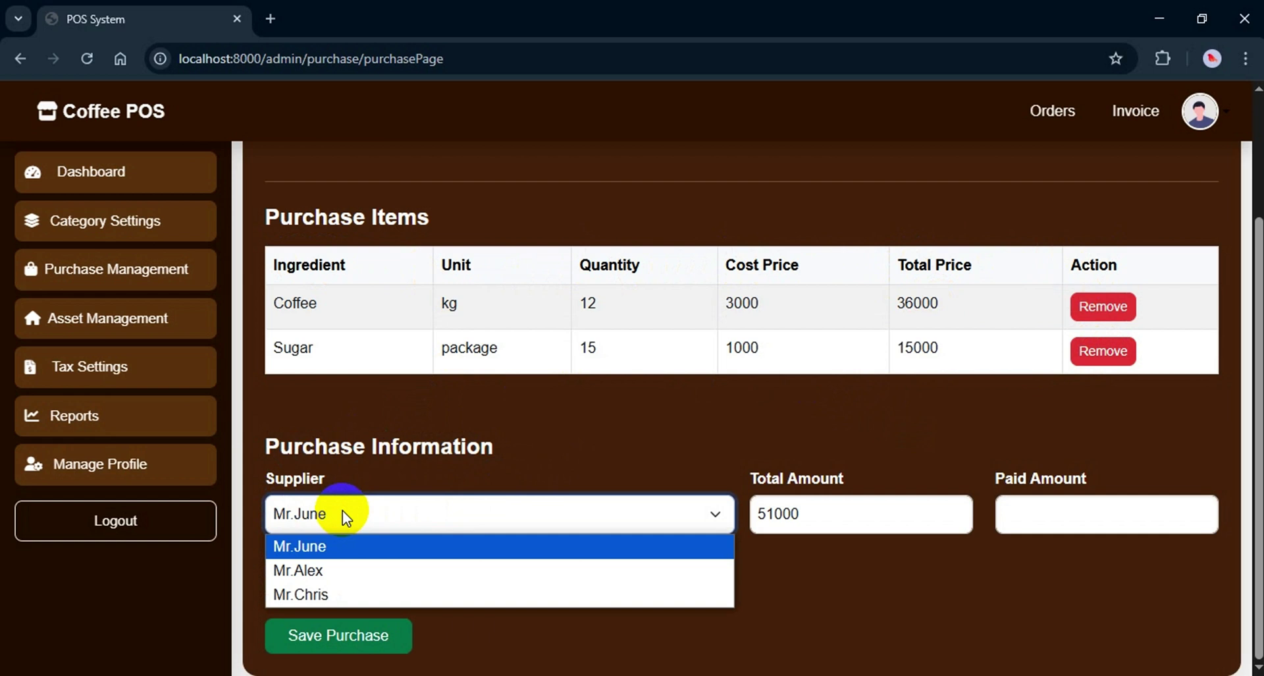
pyautogui.click(331, 595)
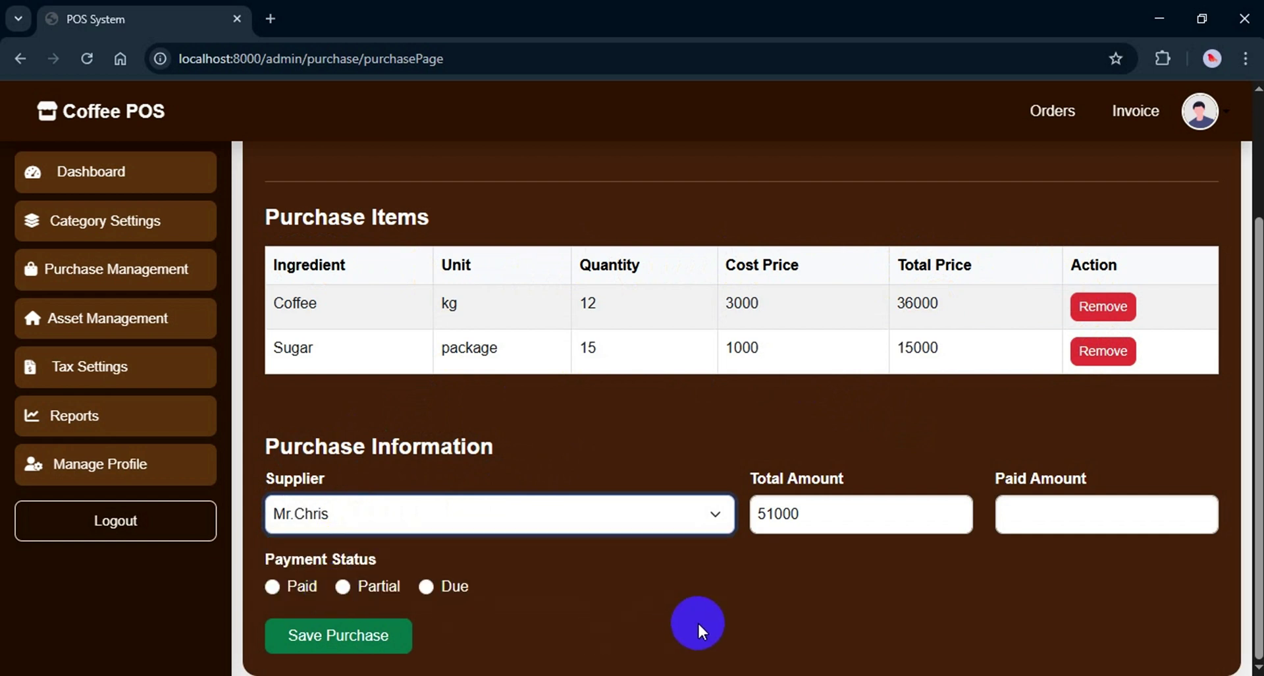
pyautogui.moveTo(771, 514); pyautogui.dragTo(809, 515)
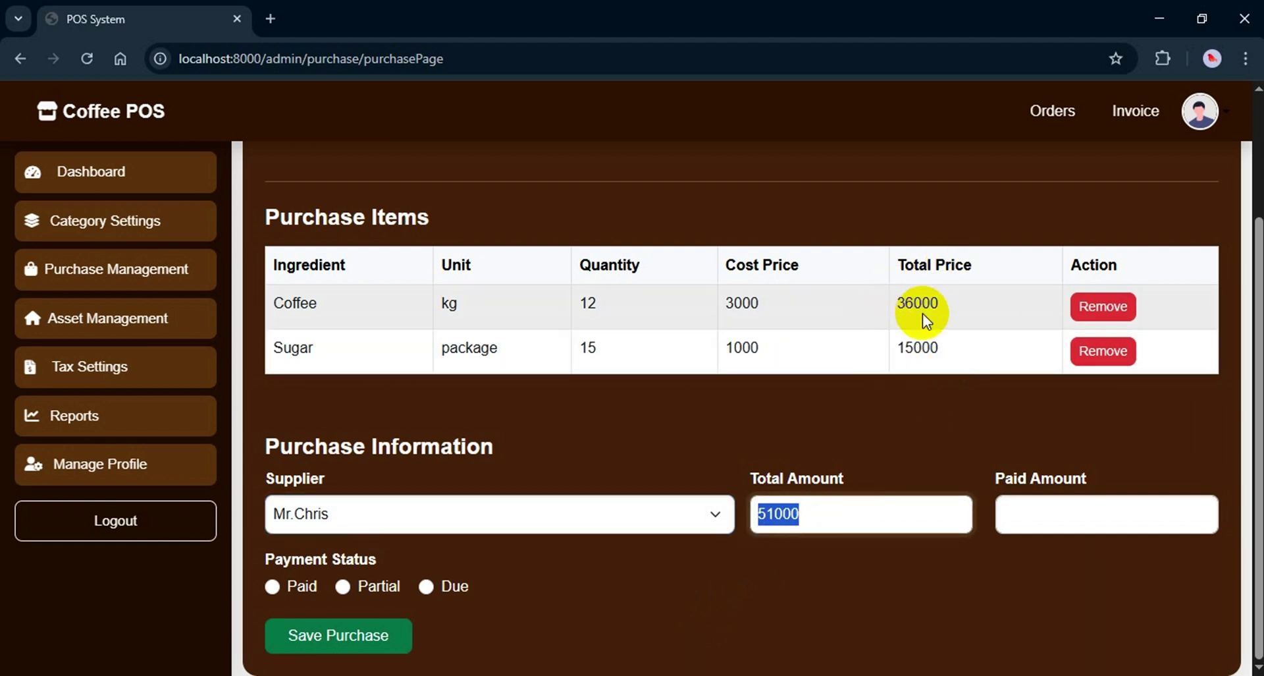
pyautogui.click(1053, 513)
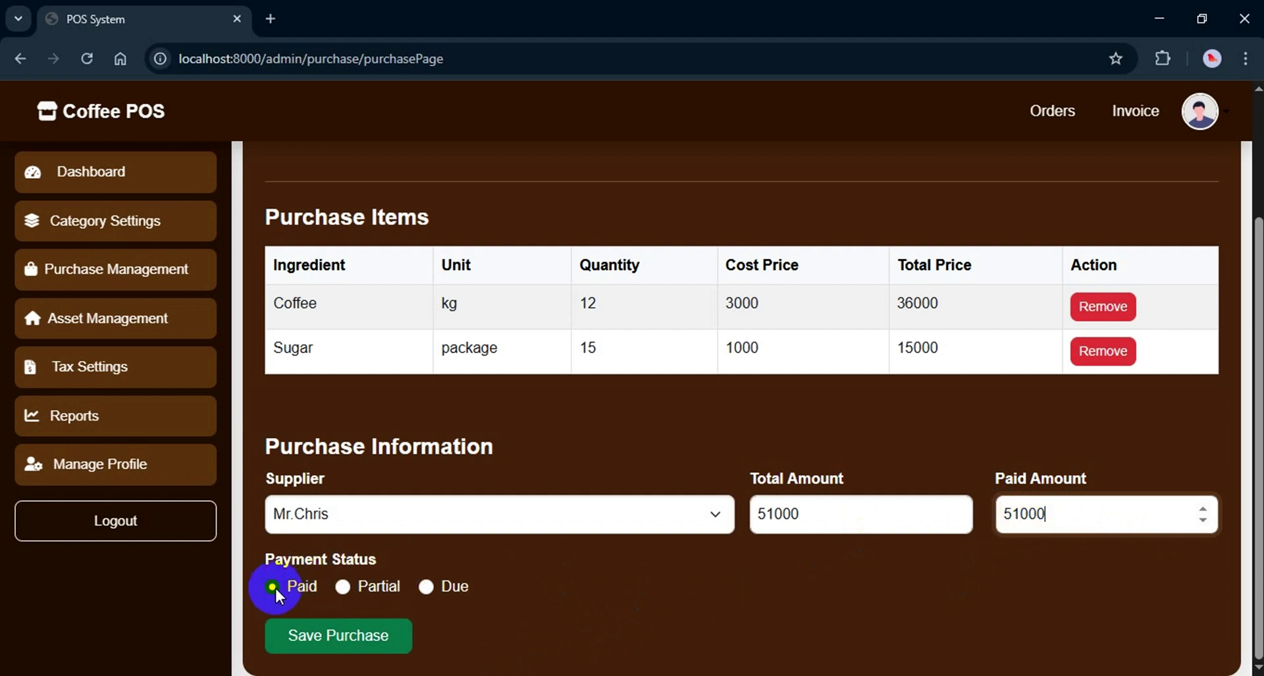
pyautogui.click(998, 513)
pyautogui.write('2')
pyautogui.click(453, 638)
# Set the paid amount to 21000 with Partial payment status and save the purchase
pyautogui.click(355, 588)
pyautogui.moveTo(1052, 508); pyautogui.dragTo(996, 517)
pyautogui.write('0')
pyautogui.click(425, 588)
pyautogui.click(1005, 513)
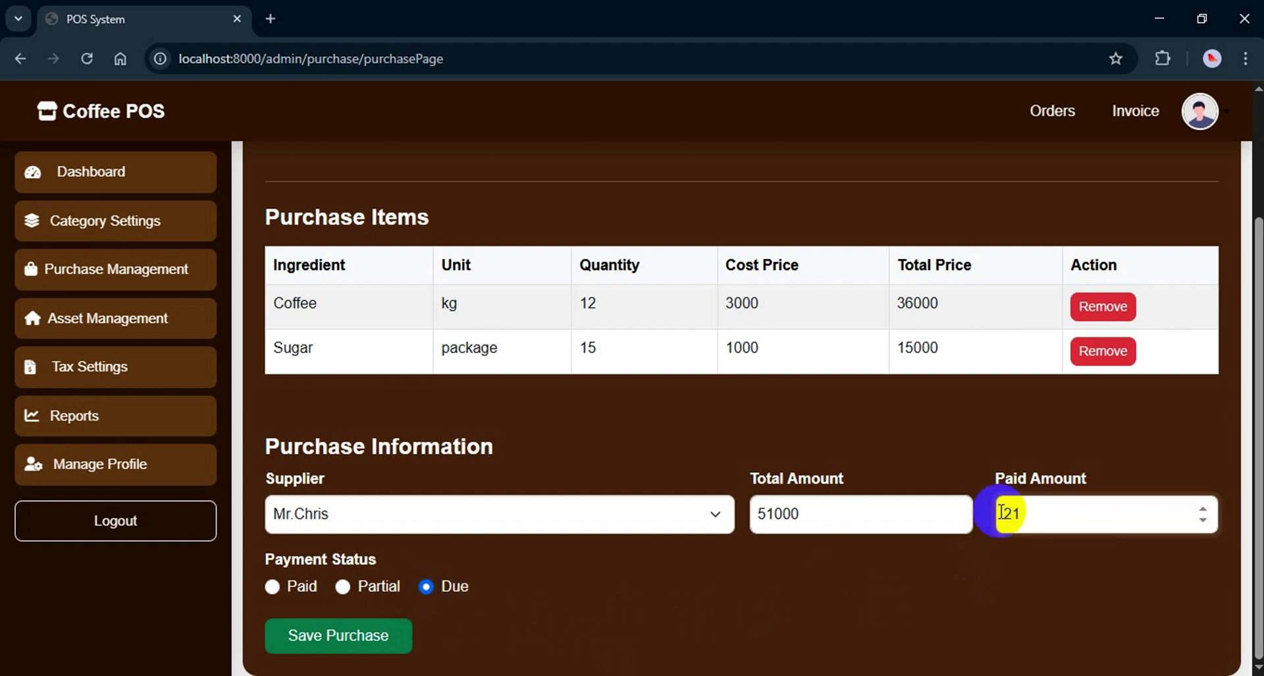
pyautogui.write('21000')
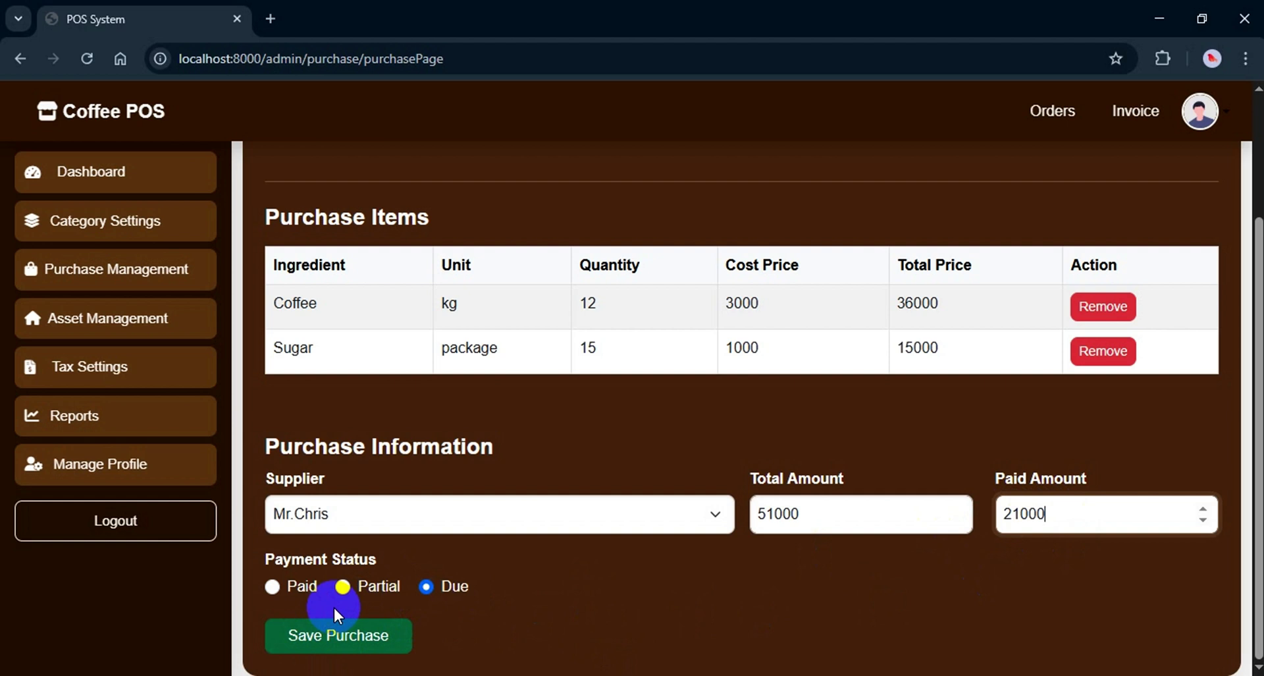
pyautogui.click(343, 588)
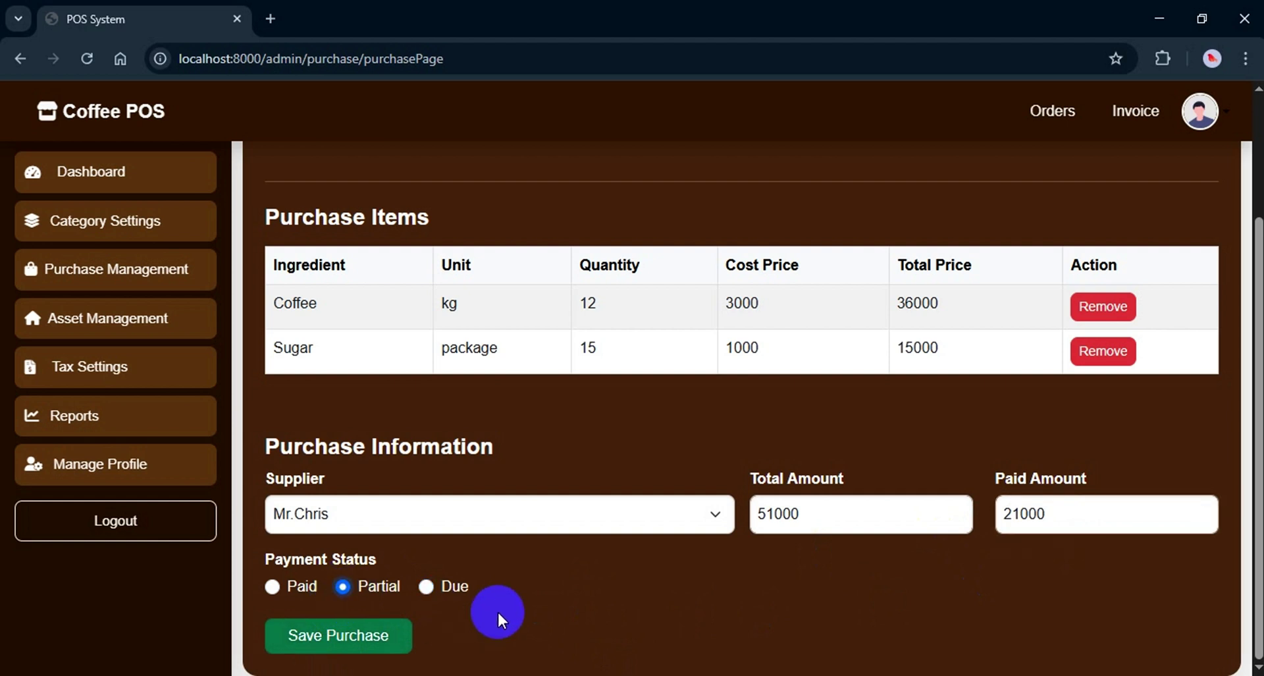
pyautogui.click(338, 644)
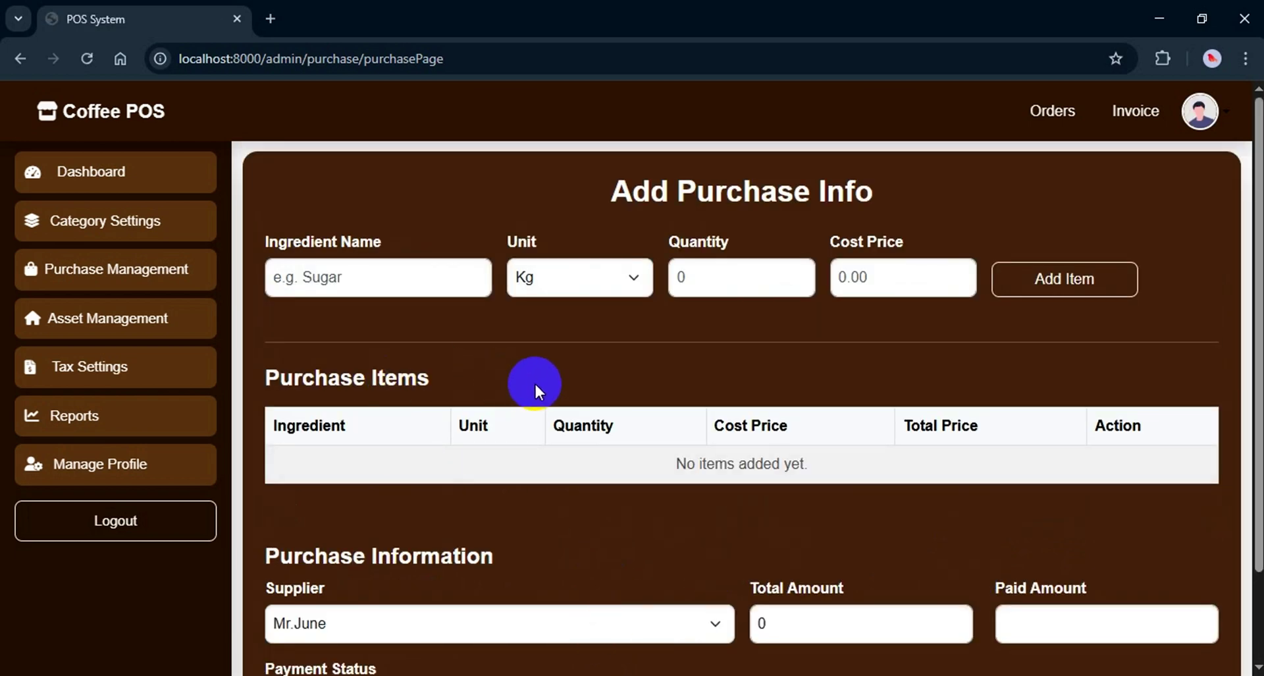
pyautogui.click(134, 267)
# Pay the third supplier 20000 toward its 30000 due
pyautogui.click(107, 329)
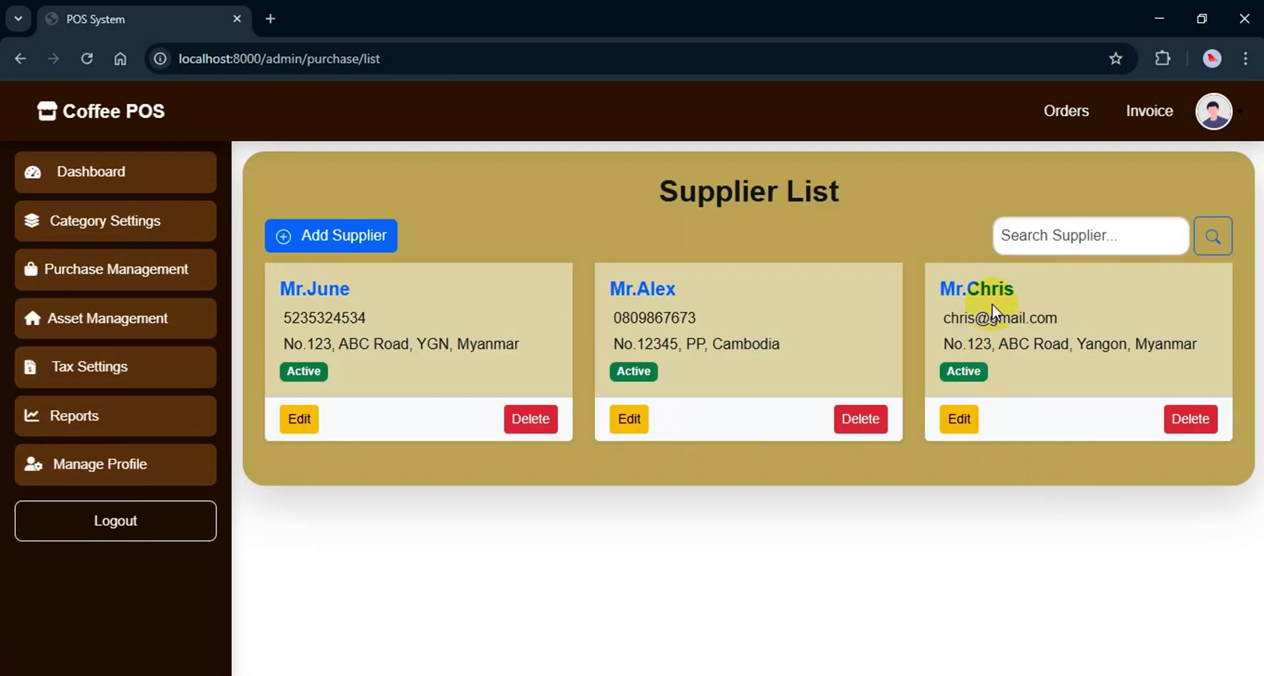
pyautogui.click(962, 425)
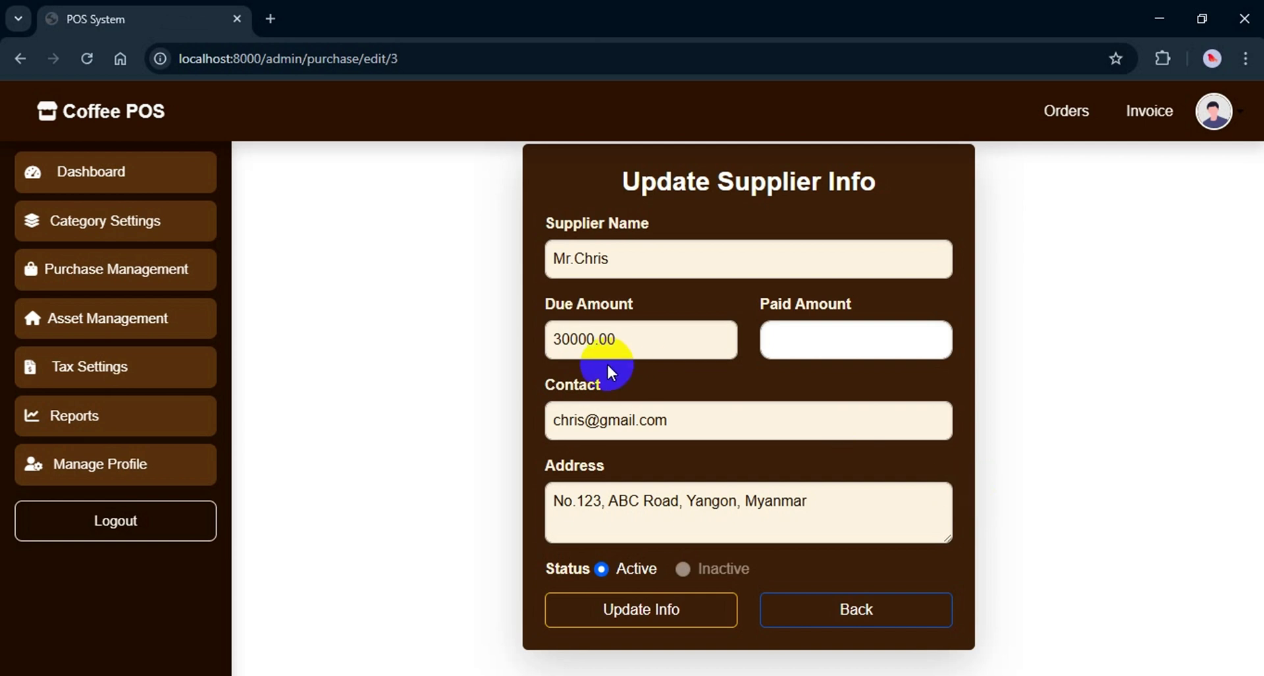
pyautogui.click(552, 339)
pyautogui.click(810, 340)
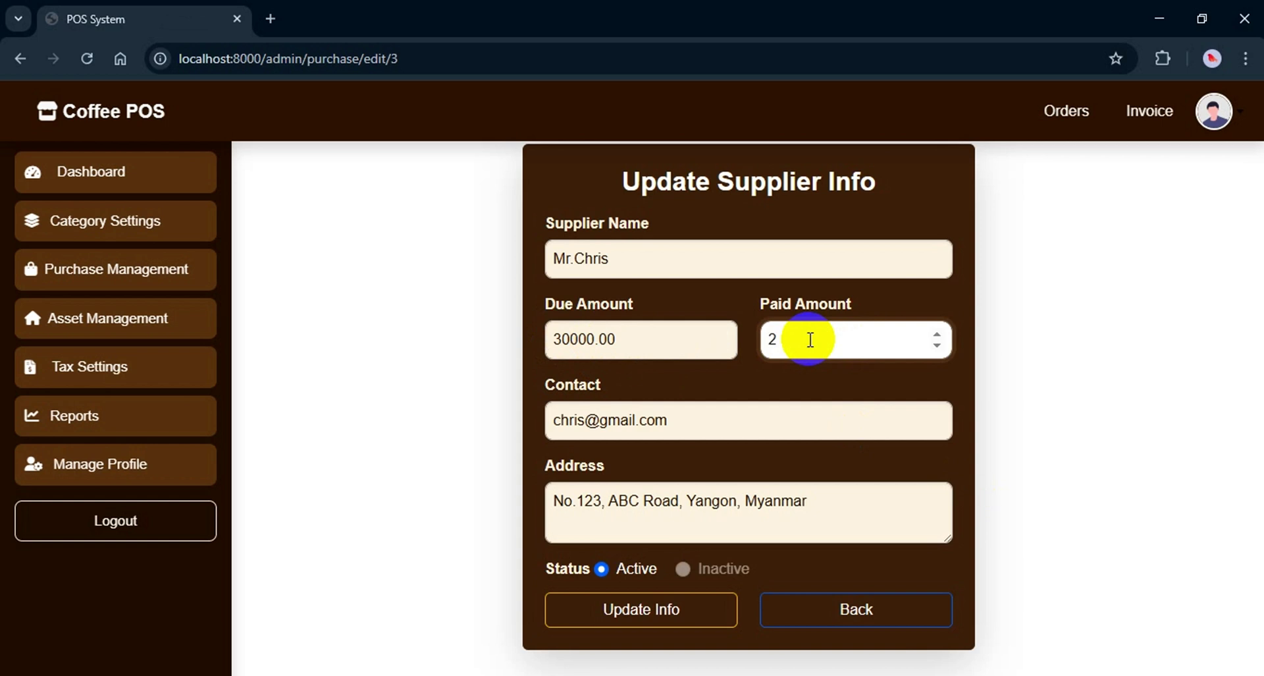
pyautogui.write('20000')
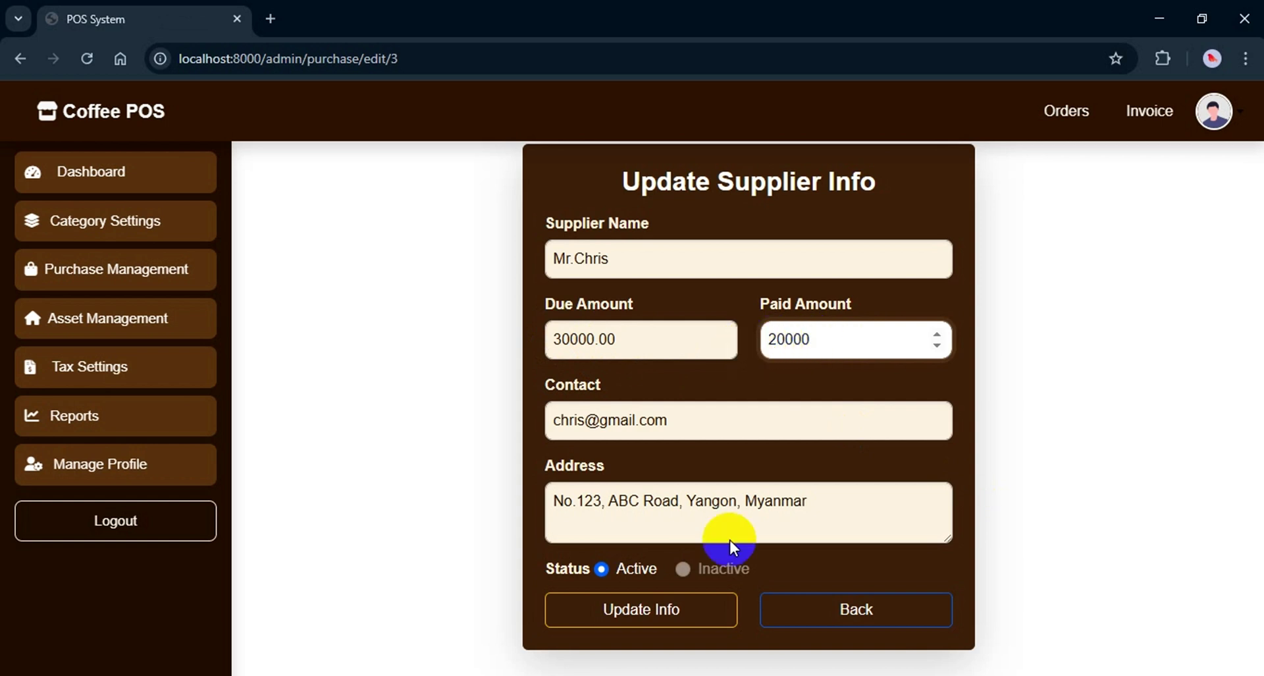
pyautogui.click(685, 569)
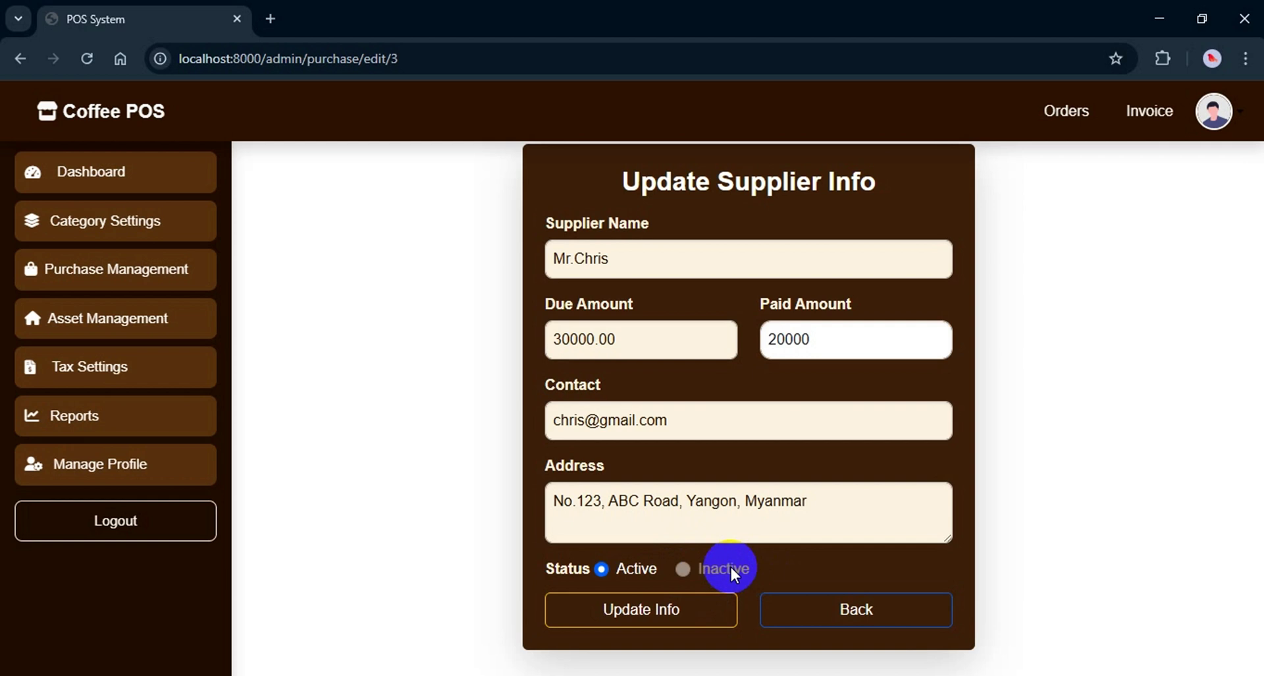
pyautogui.click(673, 602)
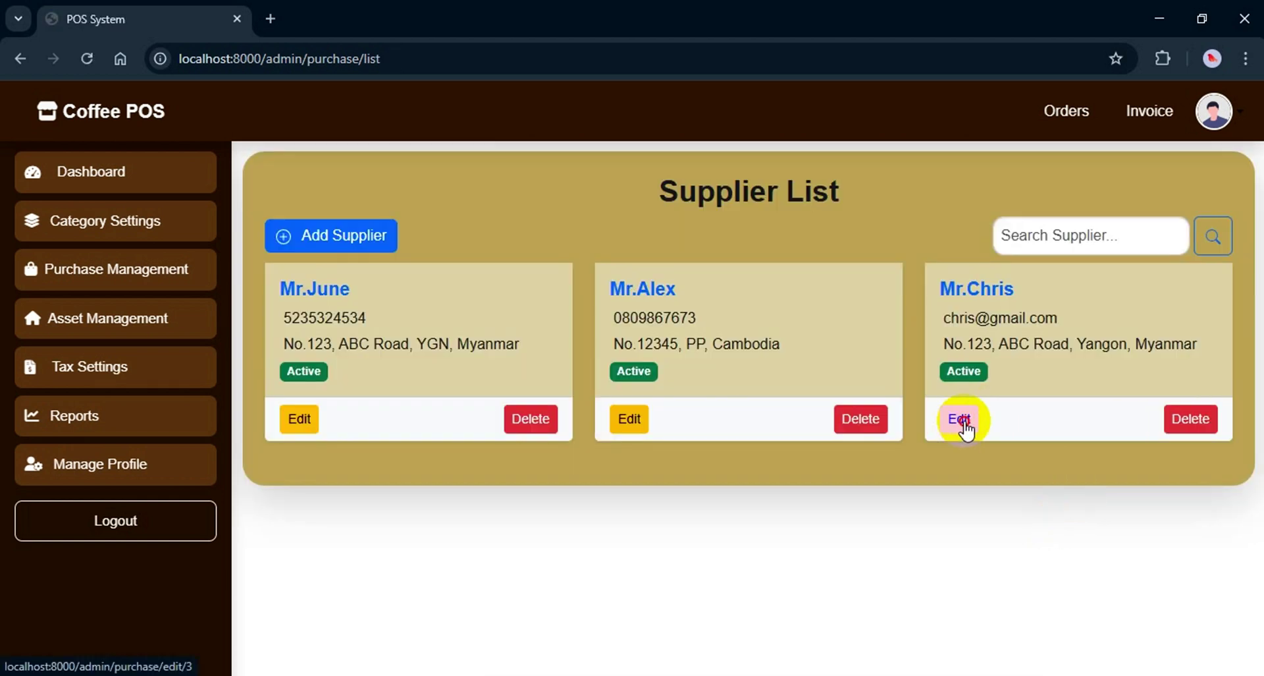
# Pay the remaining 10000 so the due reaches 0.00, then go back without saving
pyautogui.click(964, 428)
pyautogui.click(643, 339)
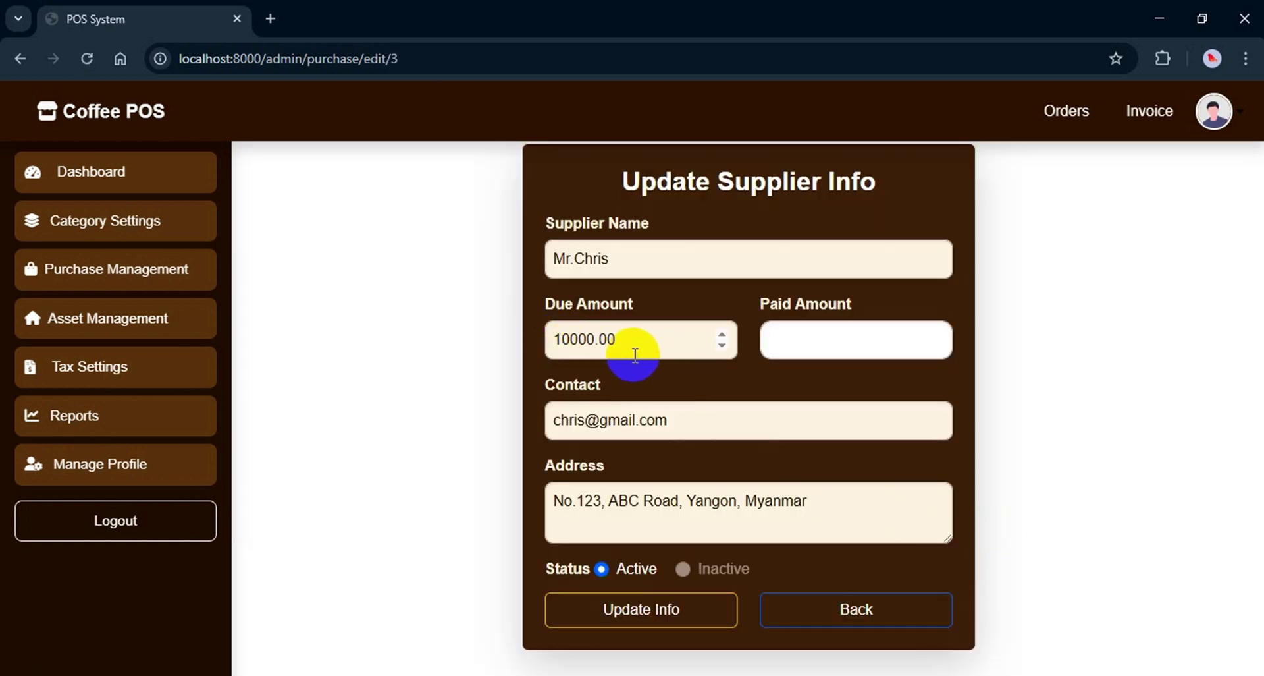
pyautogui.click(795, 341)
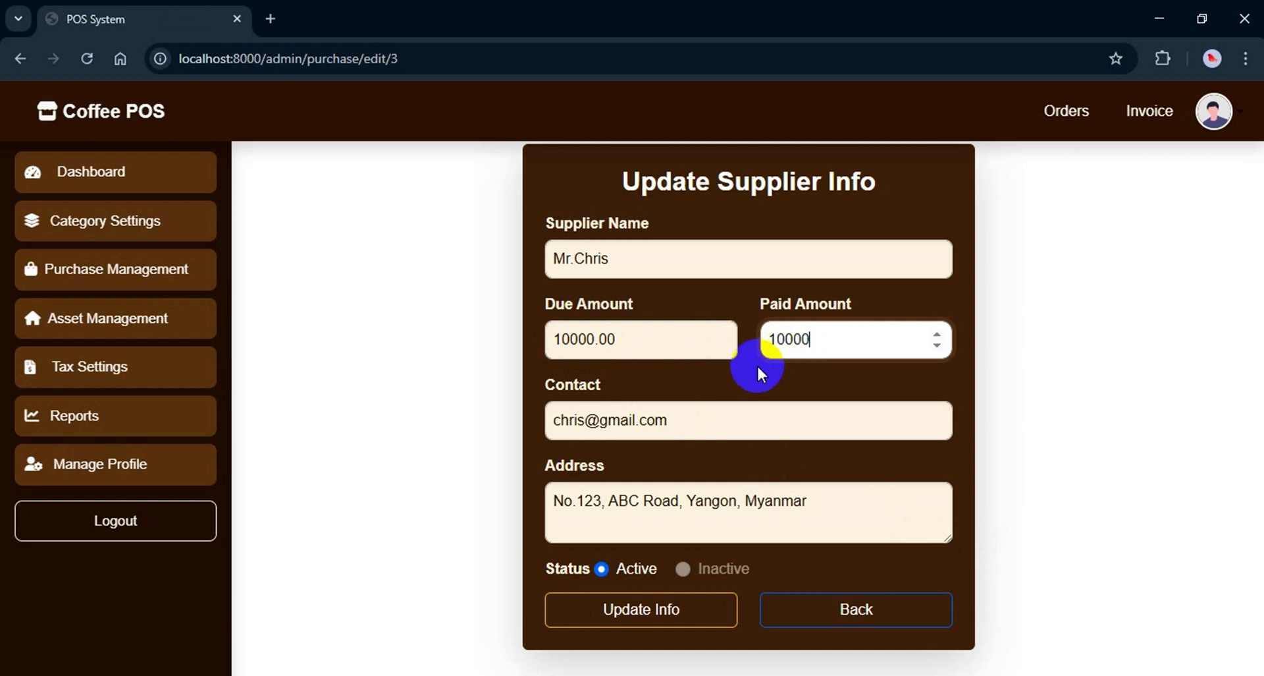
pyautogui.click(661, 607)
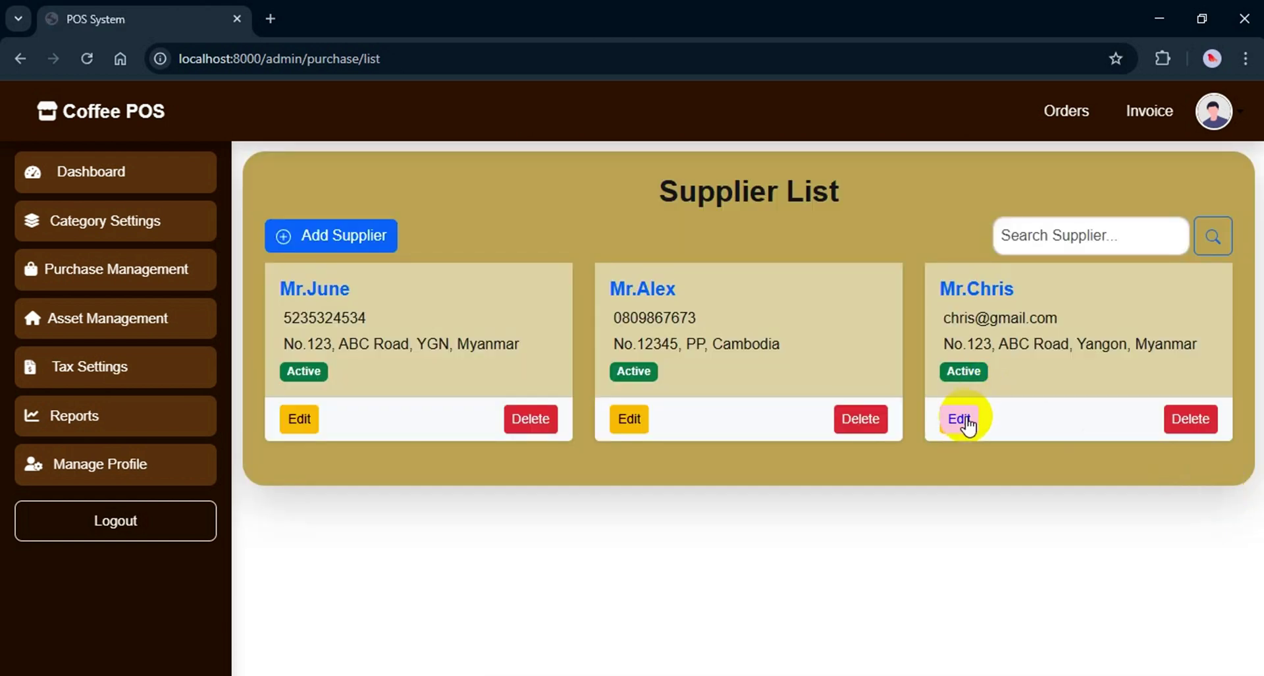
pyautogui.click(961, 418)
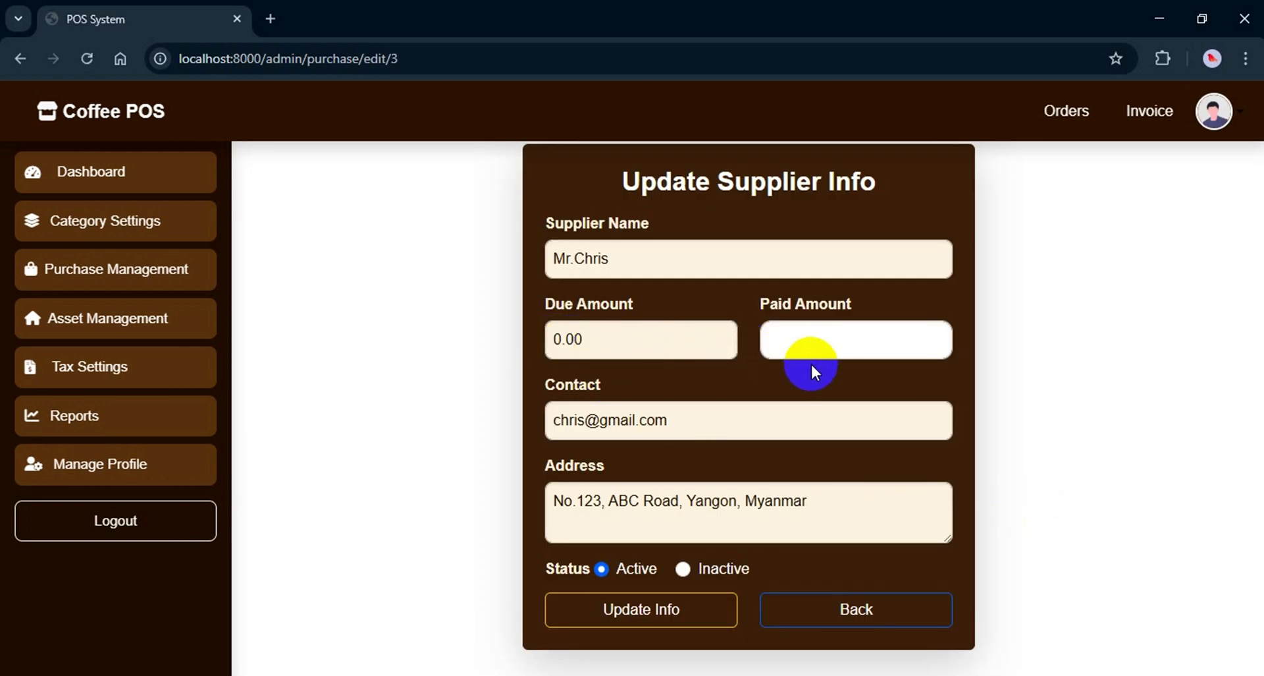
pyautogui.click(682, 569)
pyautogui.click(831, 611)
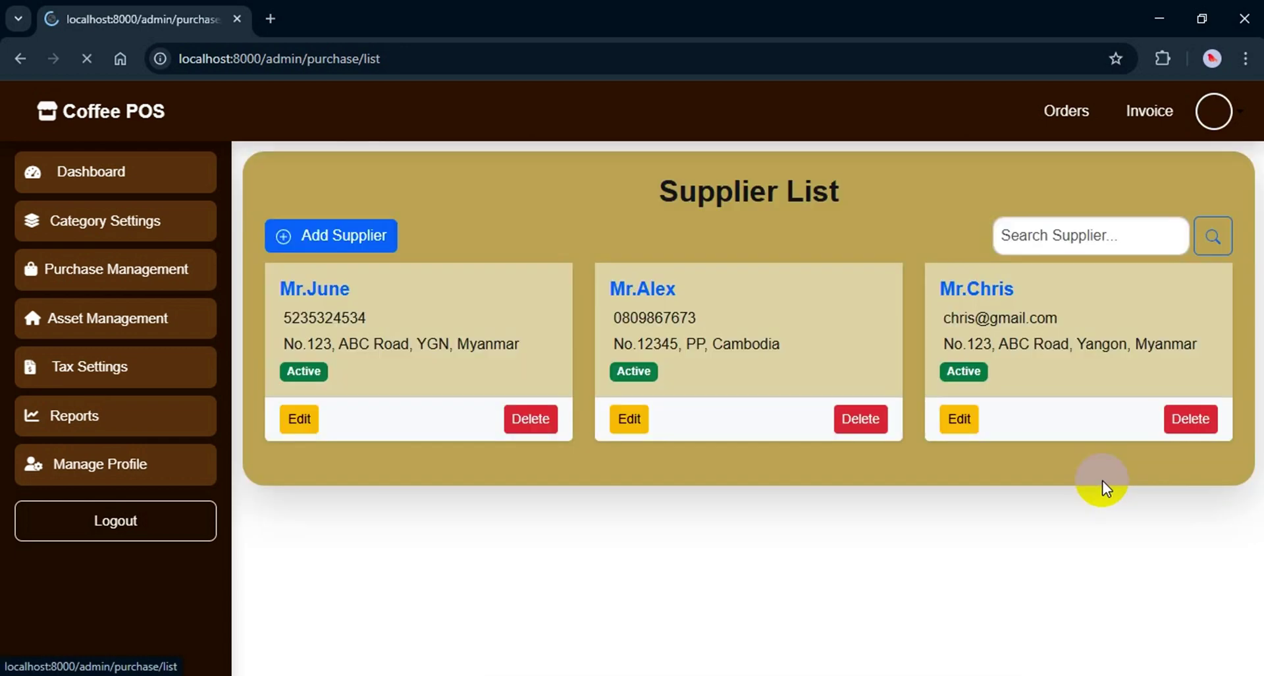
# Filter the Summary Purchase report from 04/01/2025 to 04/22/2025
pyautogui.click(104, 417)
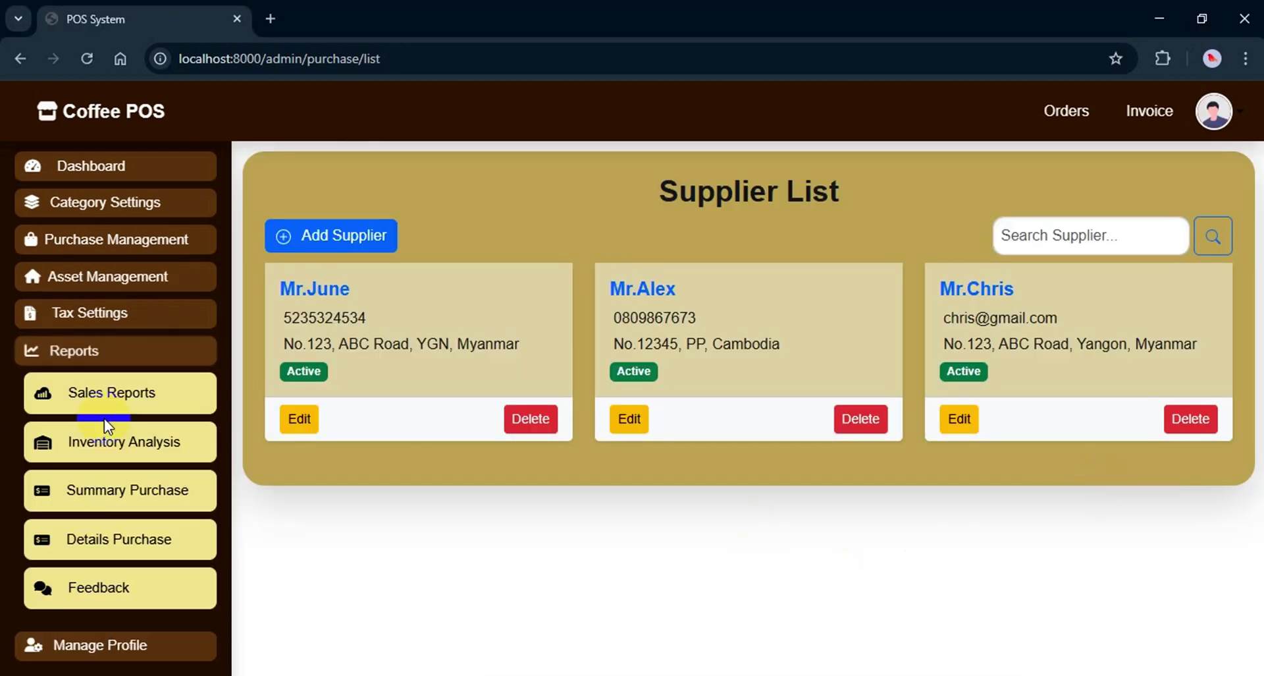
pyautogui.click(85, 508)
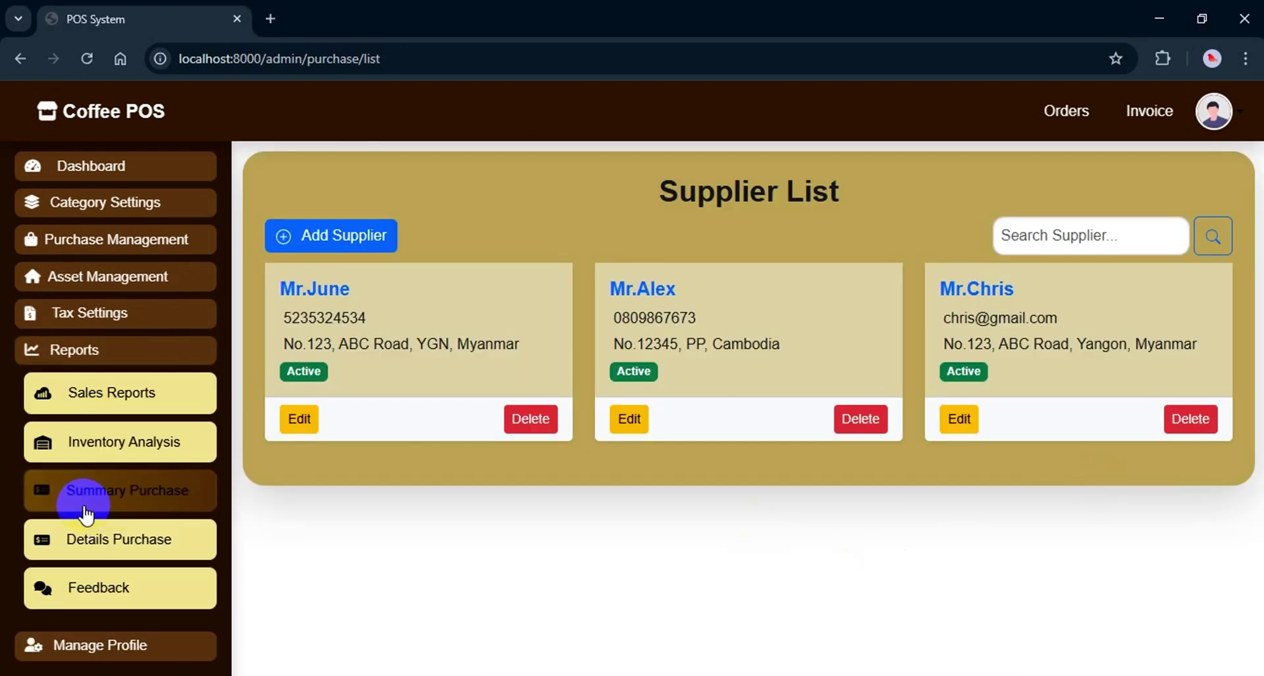
pyautogui.click(145, 501)
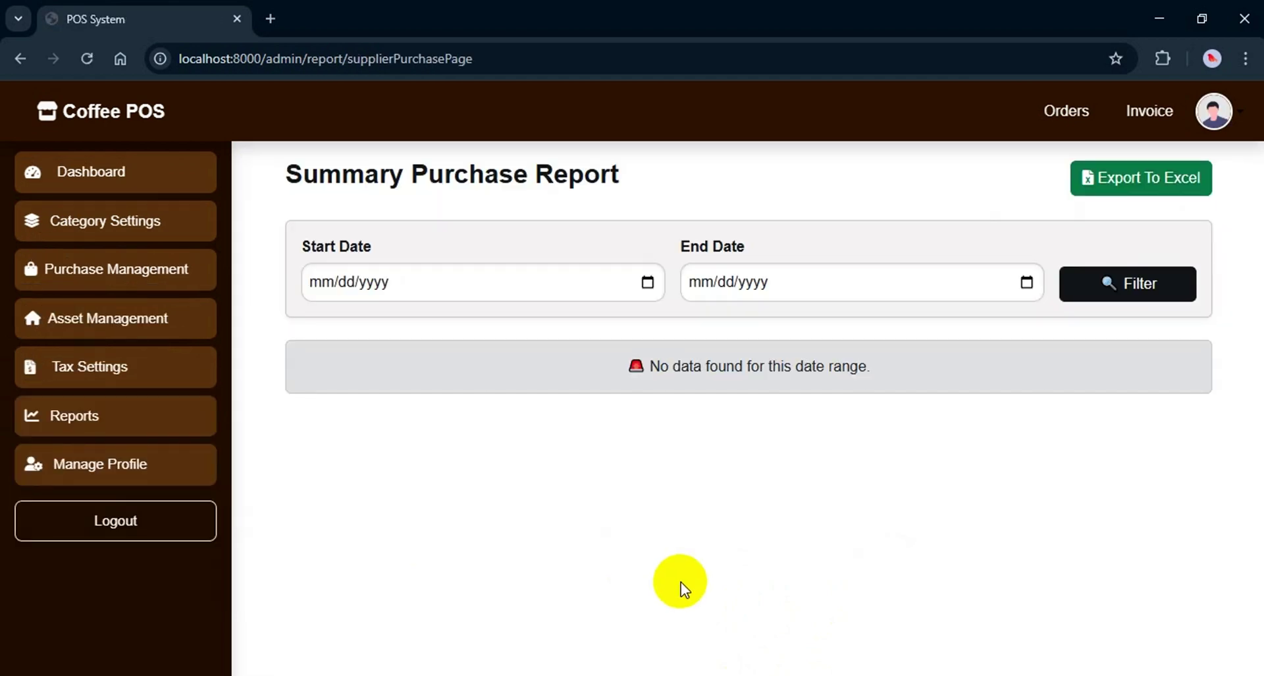
pyautogui.click(648, 284)
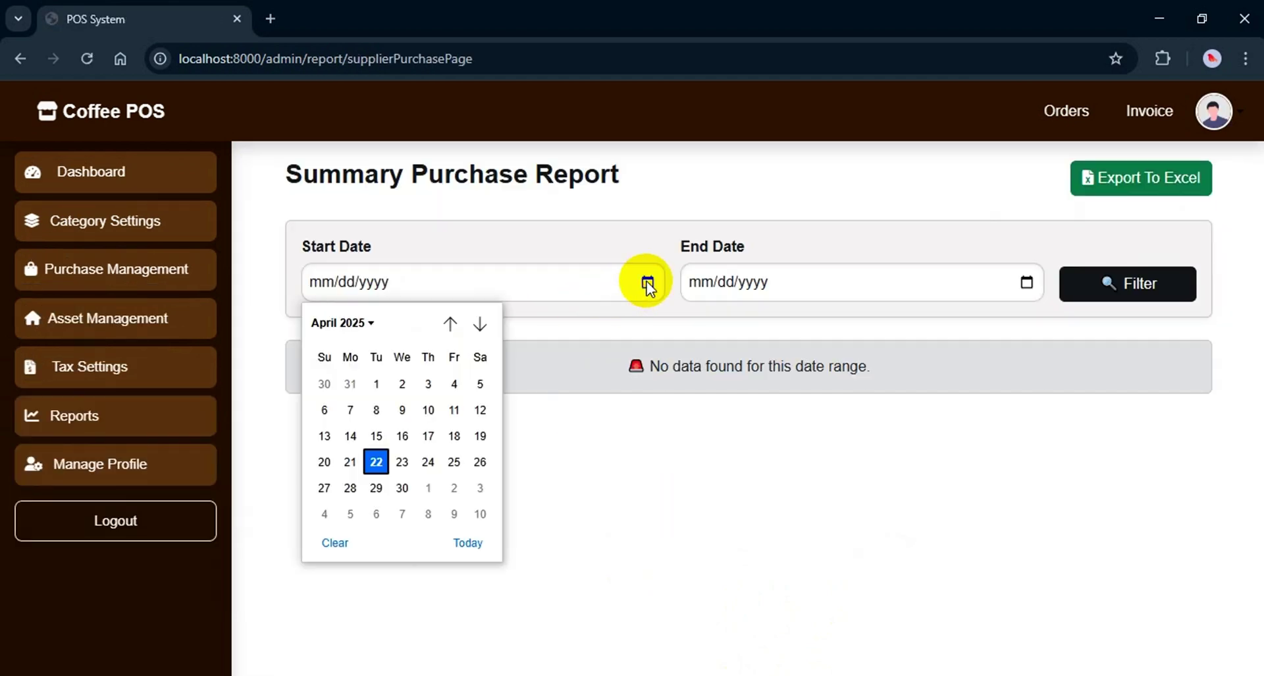
pyautogui.click(376, 384)
pyautogui.click(1028, 281)
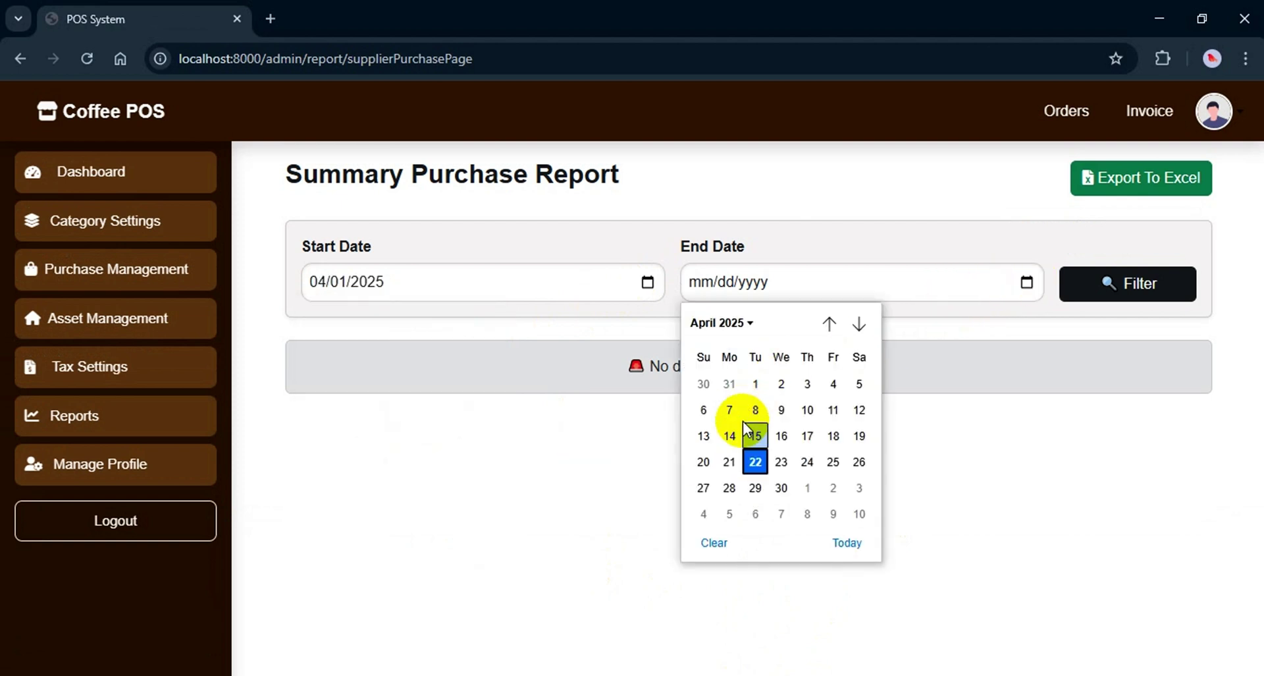
pyautogui.click(756, 461)
pyautogui.click(1143, 285)
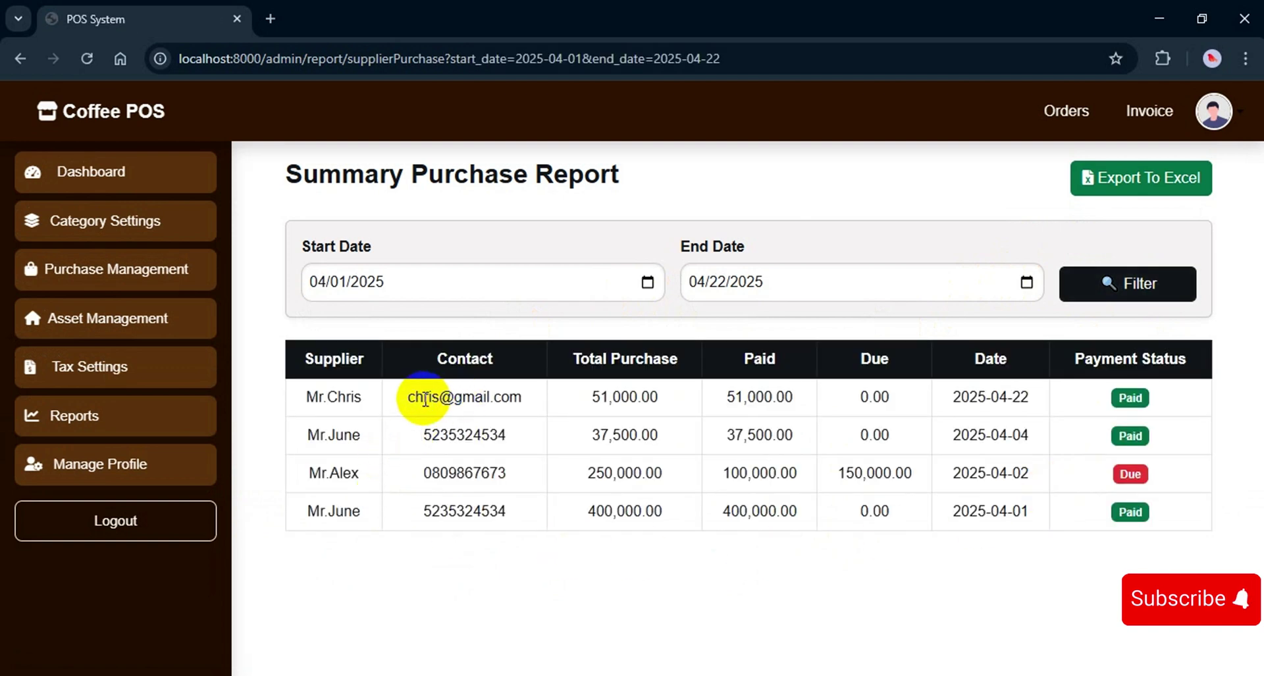
pyautogui.moveTo(310, 395); pyautogui.dragTo(869, 393)
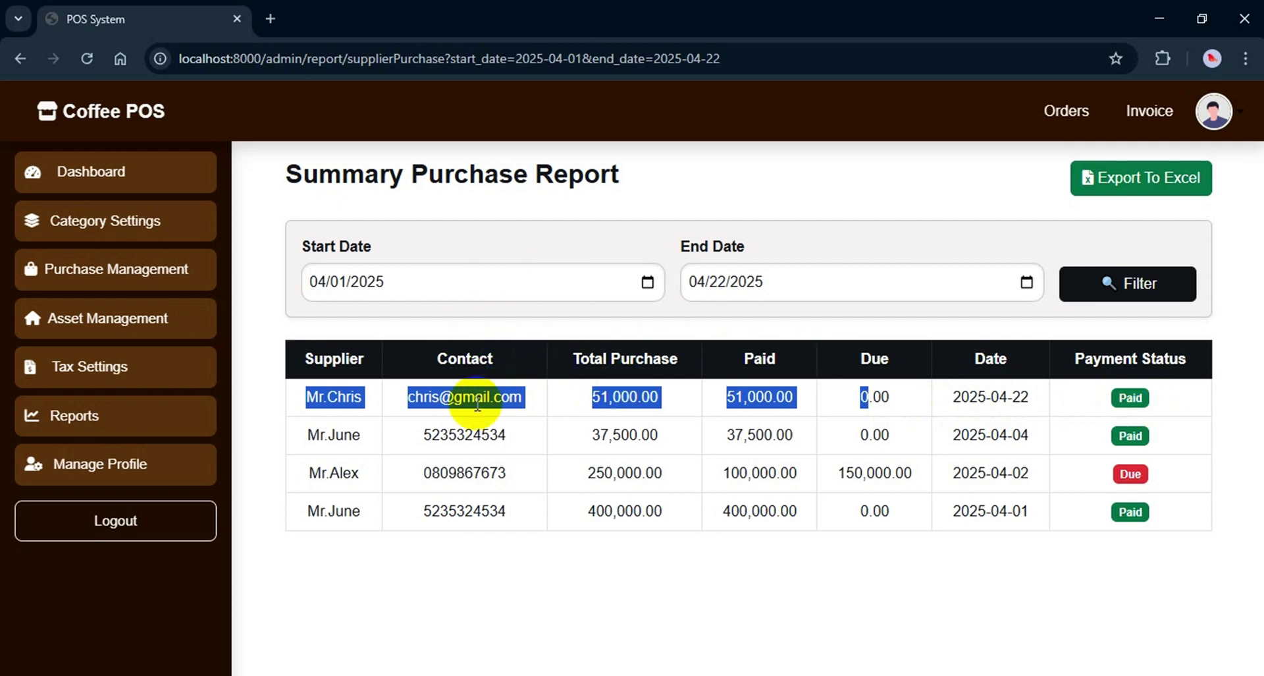
pyautogui.click(107, 416)
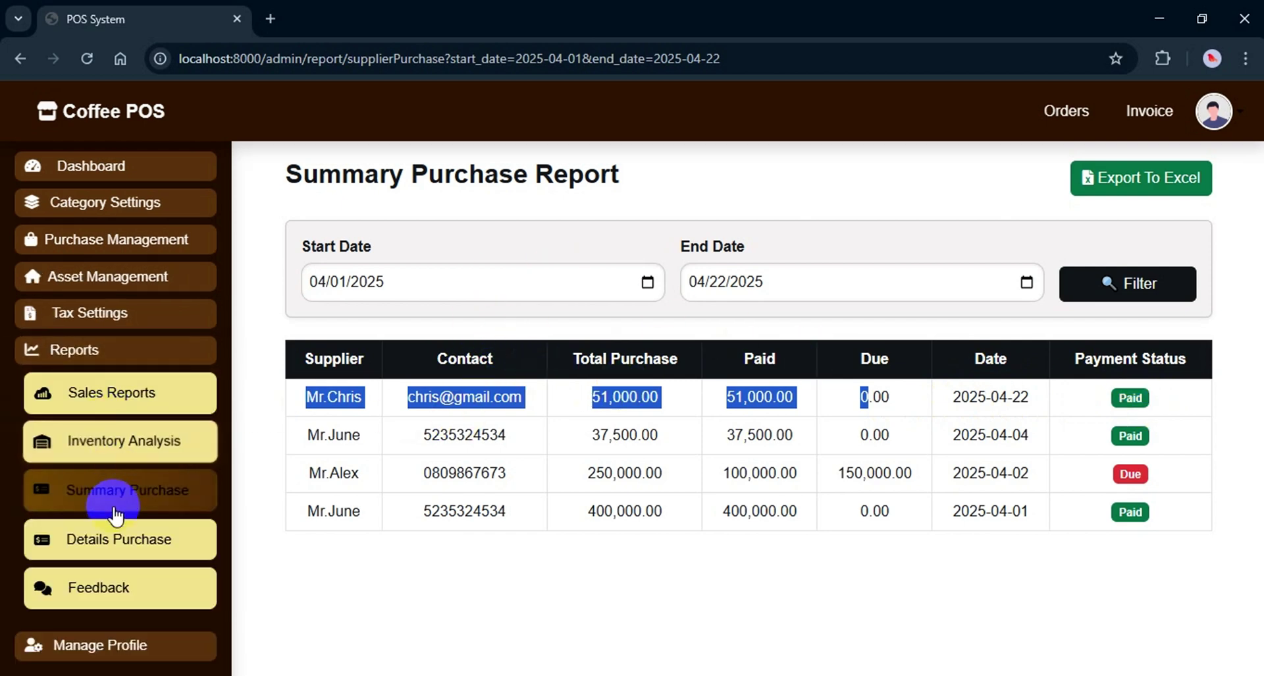
# Filter the Details Purchase report from 04/01/2025 to 04/22/2025 to list six items
pyautogui.click(132, 543)
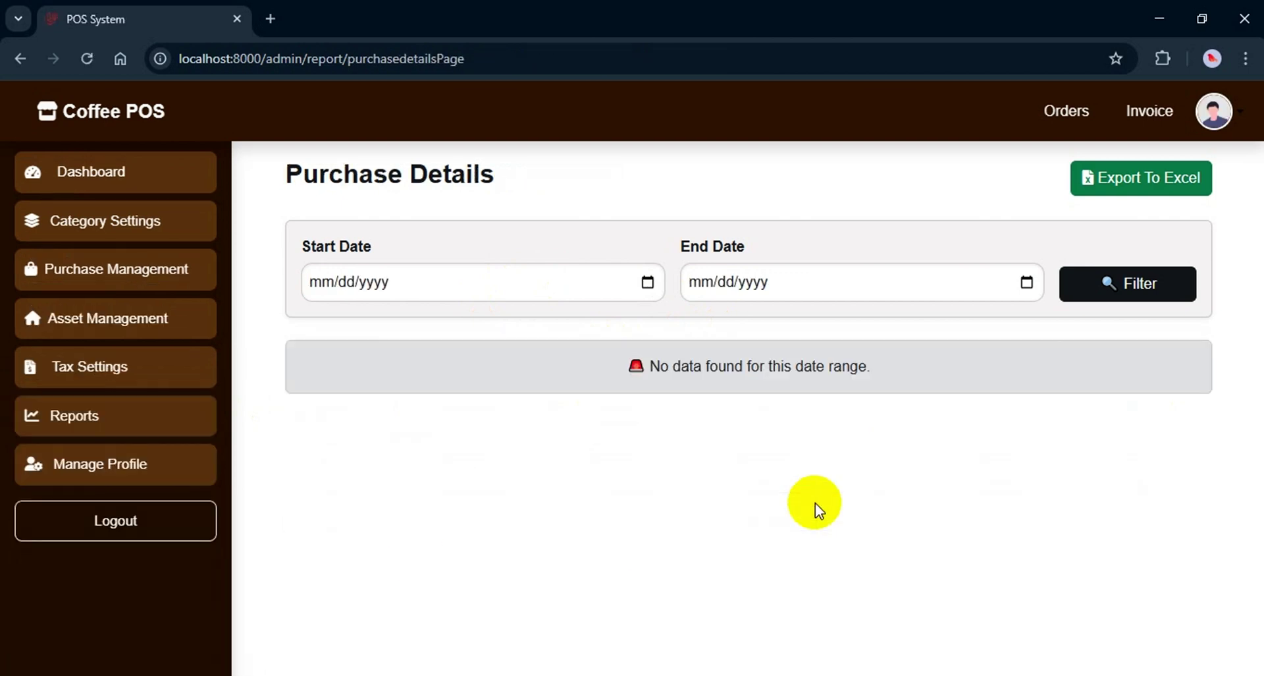
pyautogui.click(648, 283)
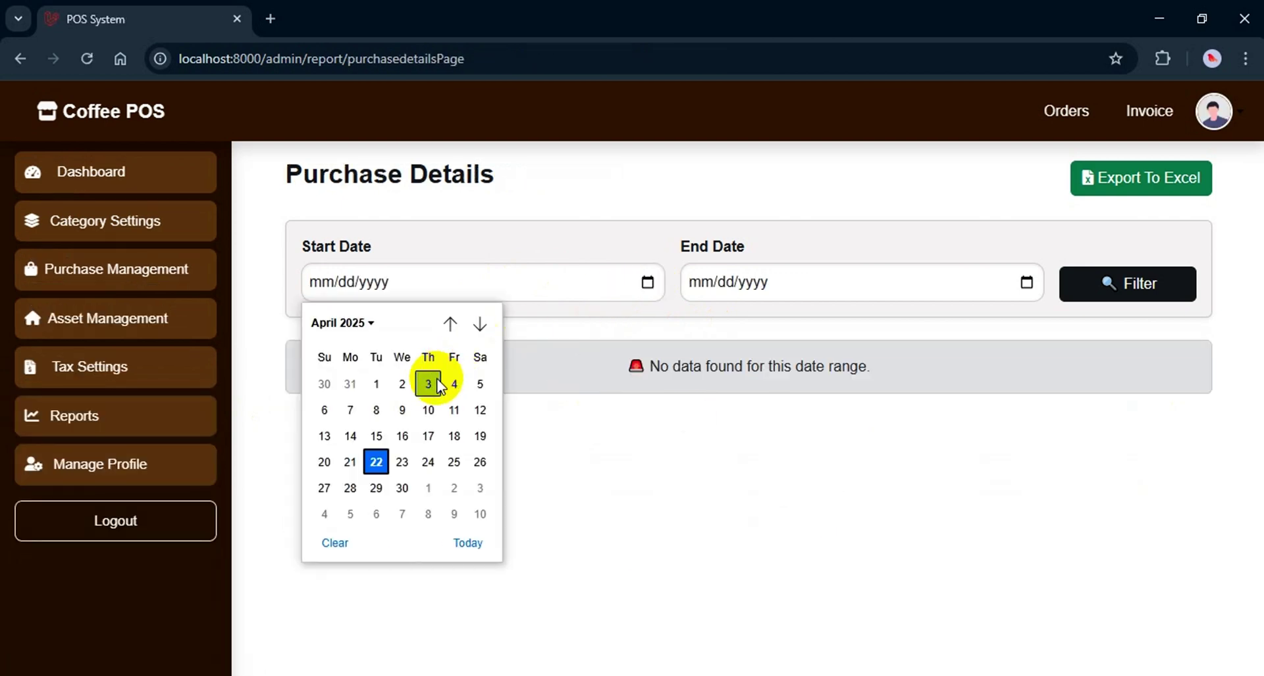
pyautogui.click(379, 384)
pyautogui.click(1029, 283)
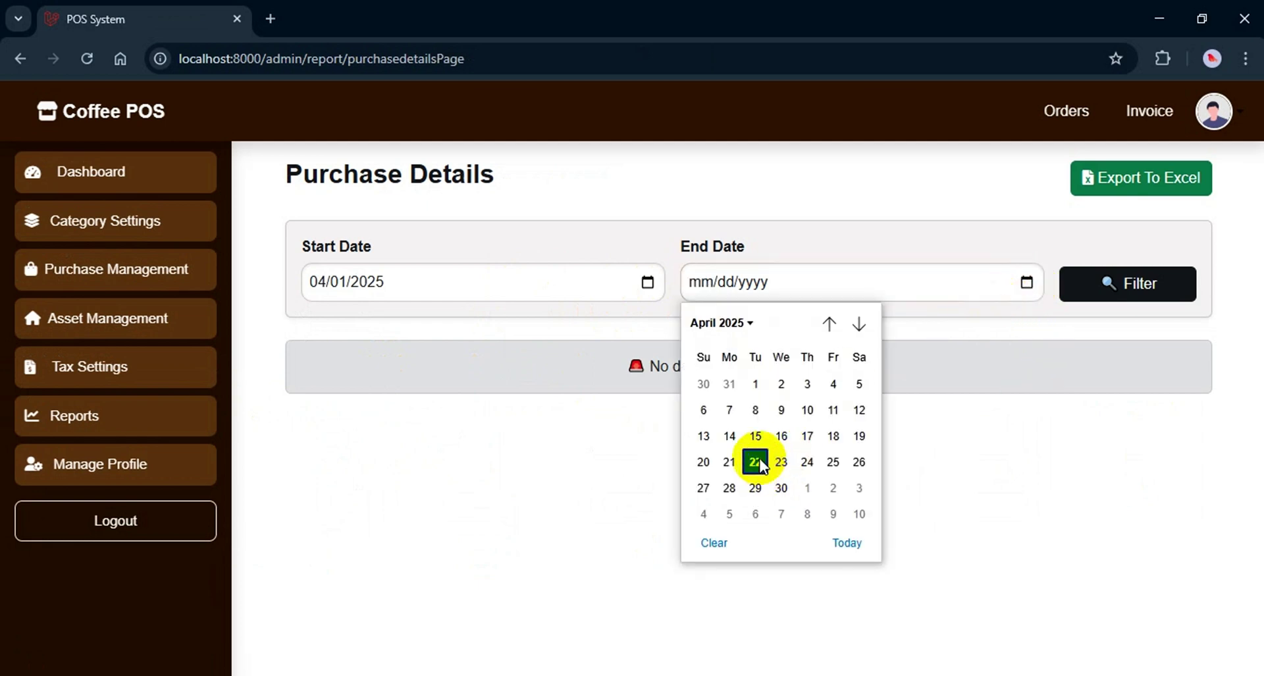
pyautogui.click(757, 460)
pyautogui.click(1093, 284)
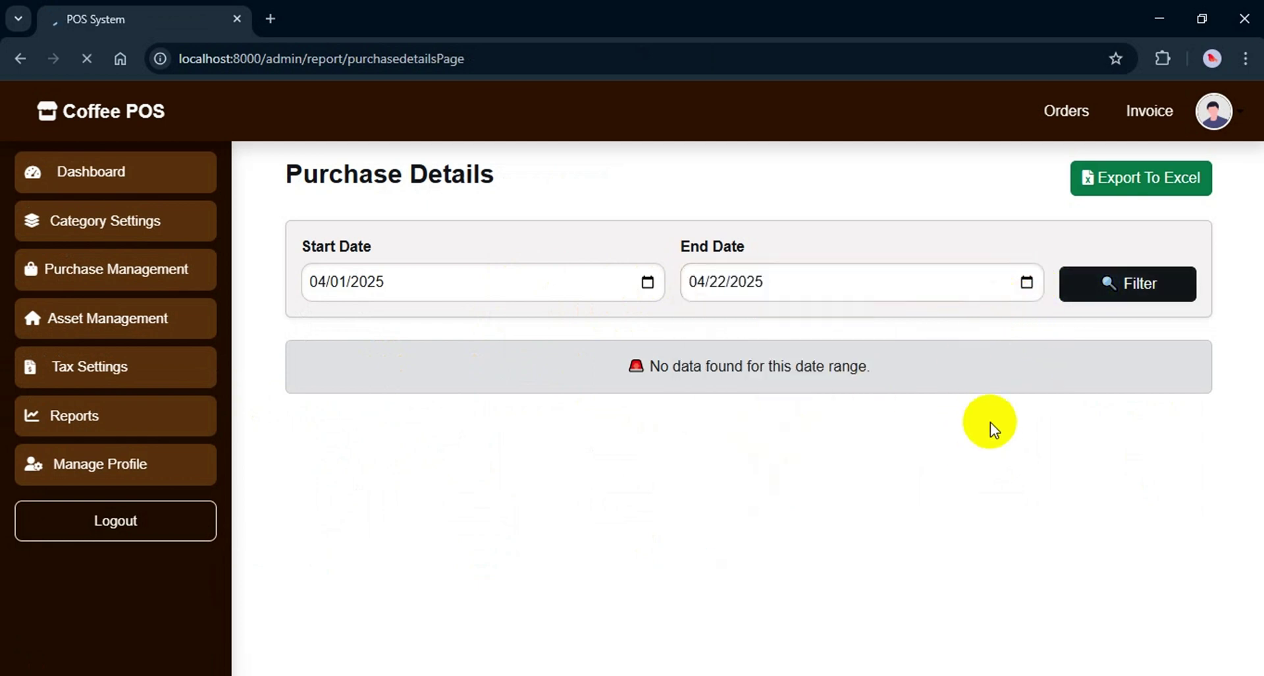
pyautogui.click(451, 398)
pyautogui.moveTo(445, 397); pyautogui.dragTo(1188, 436)
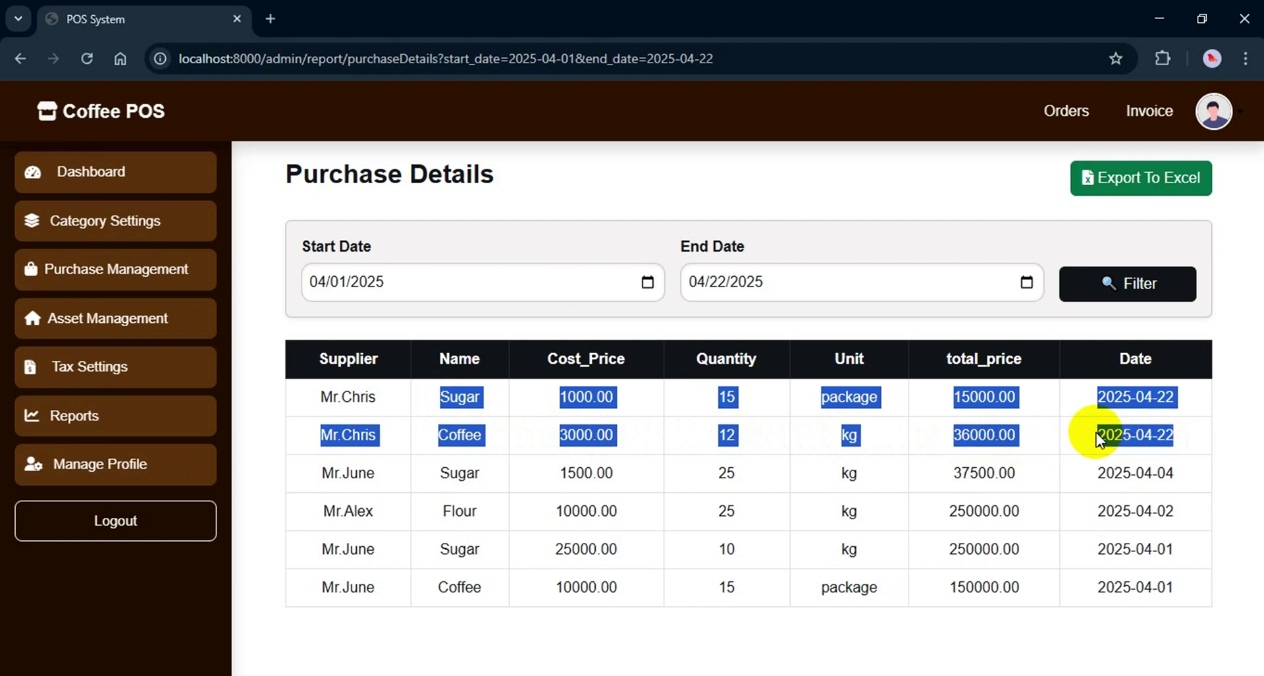
pyautogui.click(1222, 536)
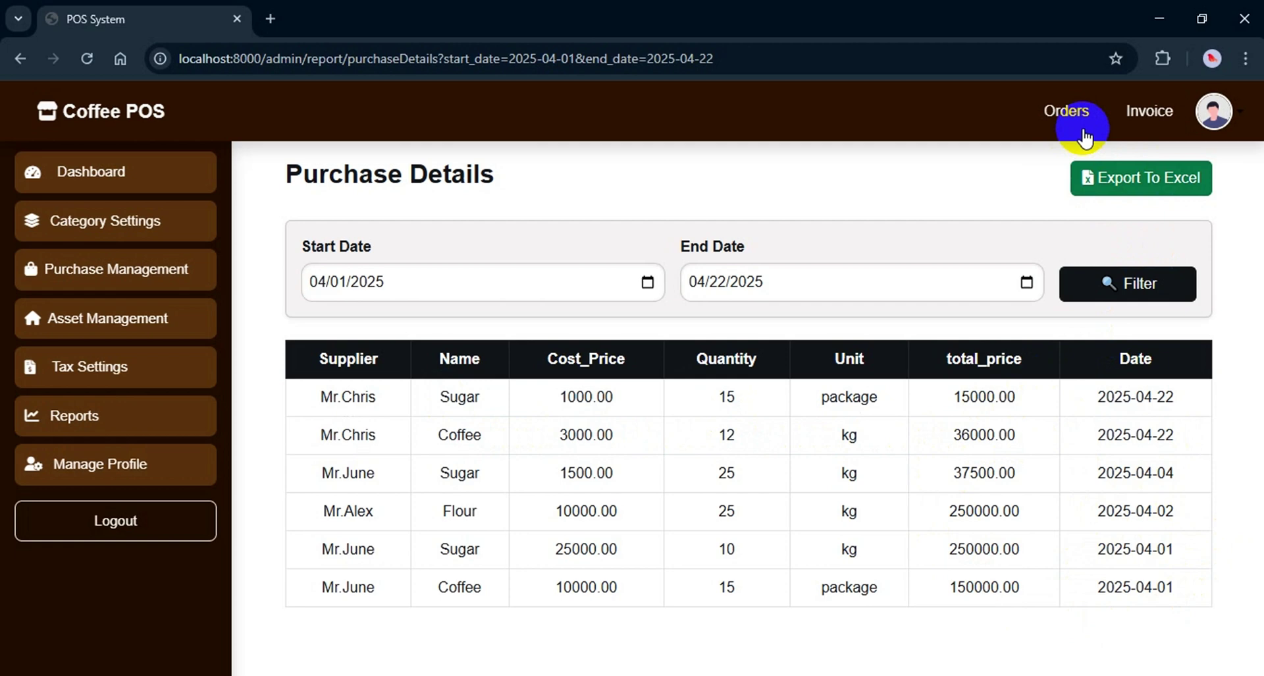
# From the dashboard's Orders list, view the pending 22-April-25 order's items, then go back
pyautogui.click(124, 166)
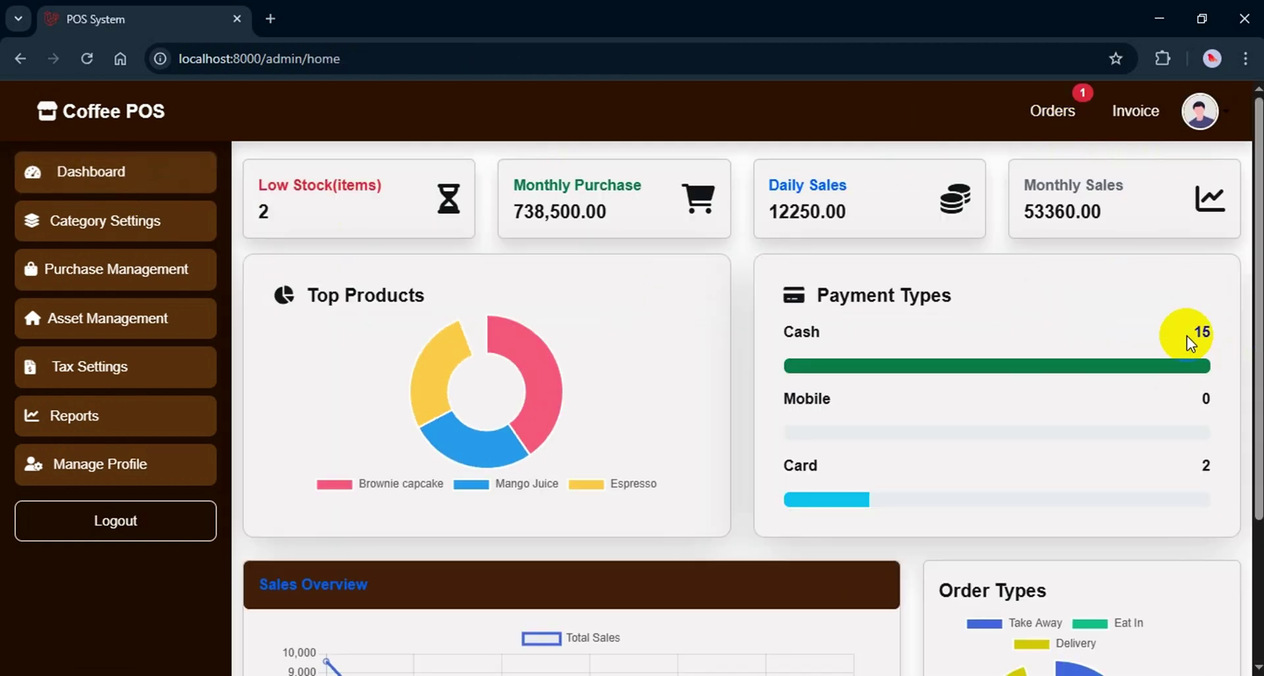
pyautogui.click(1049, 119)
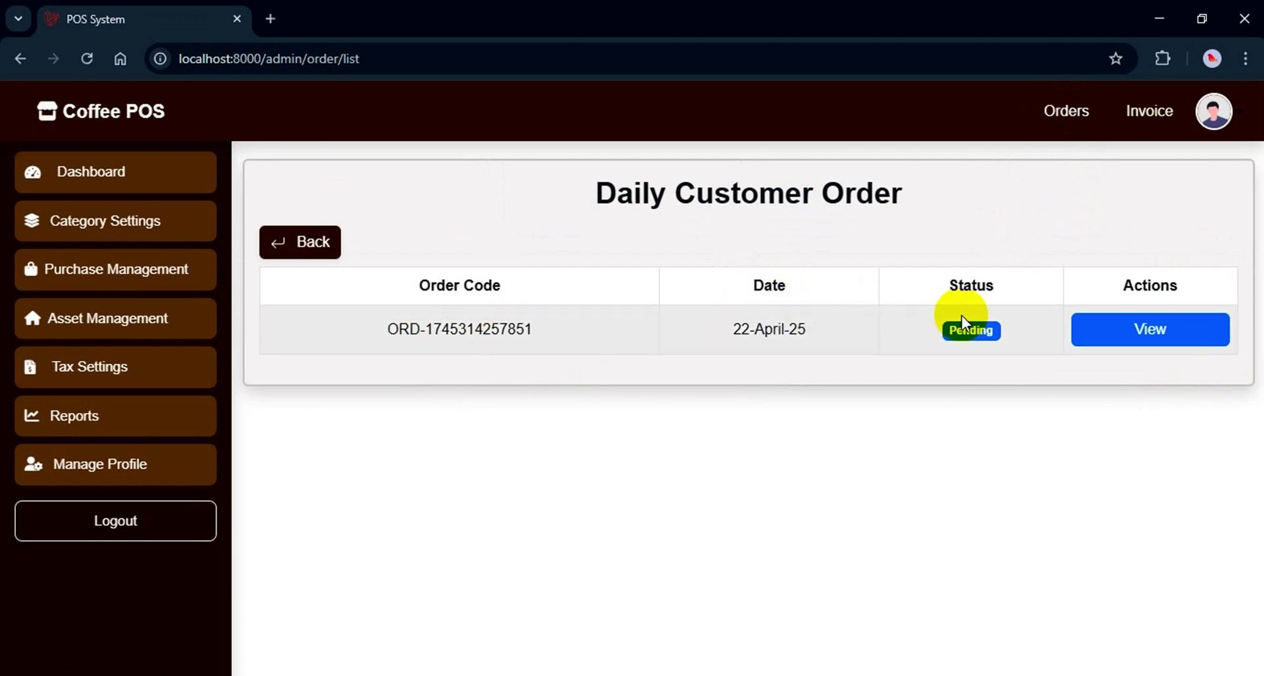
pyautogui.click(1149, 336)
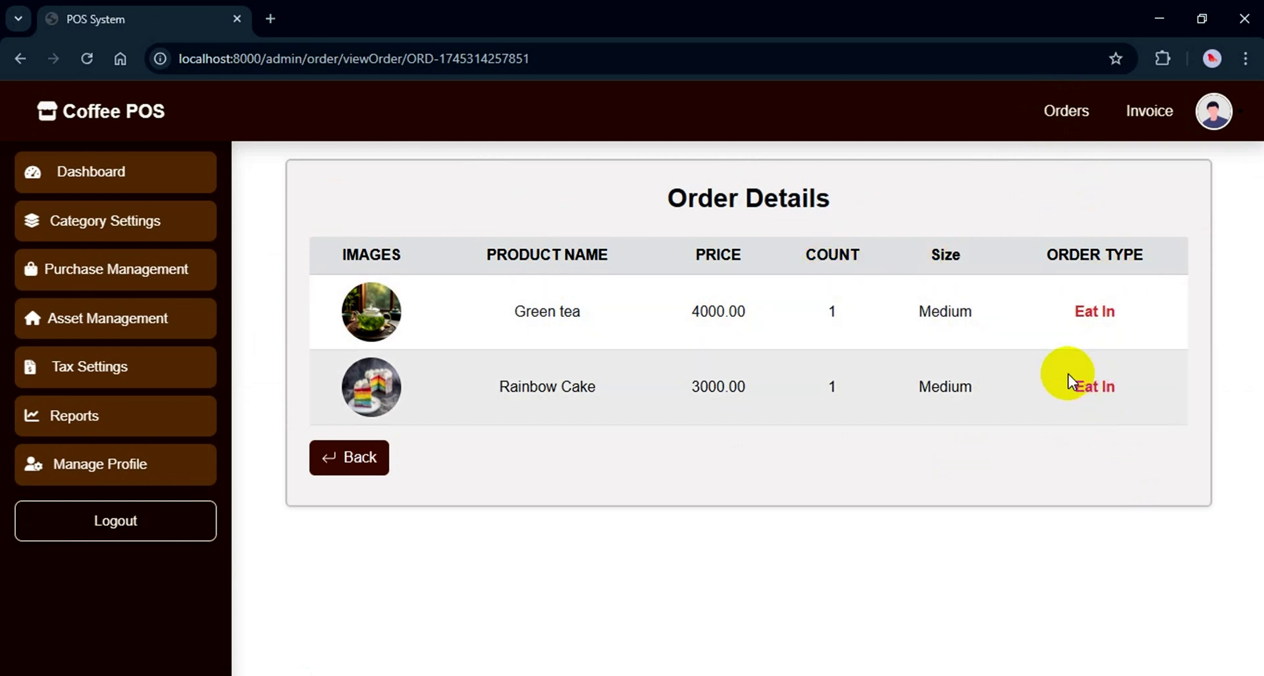
pyautogui.click(357, 469)
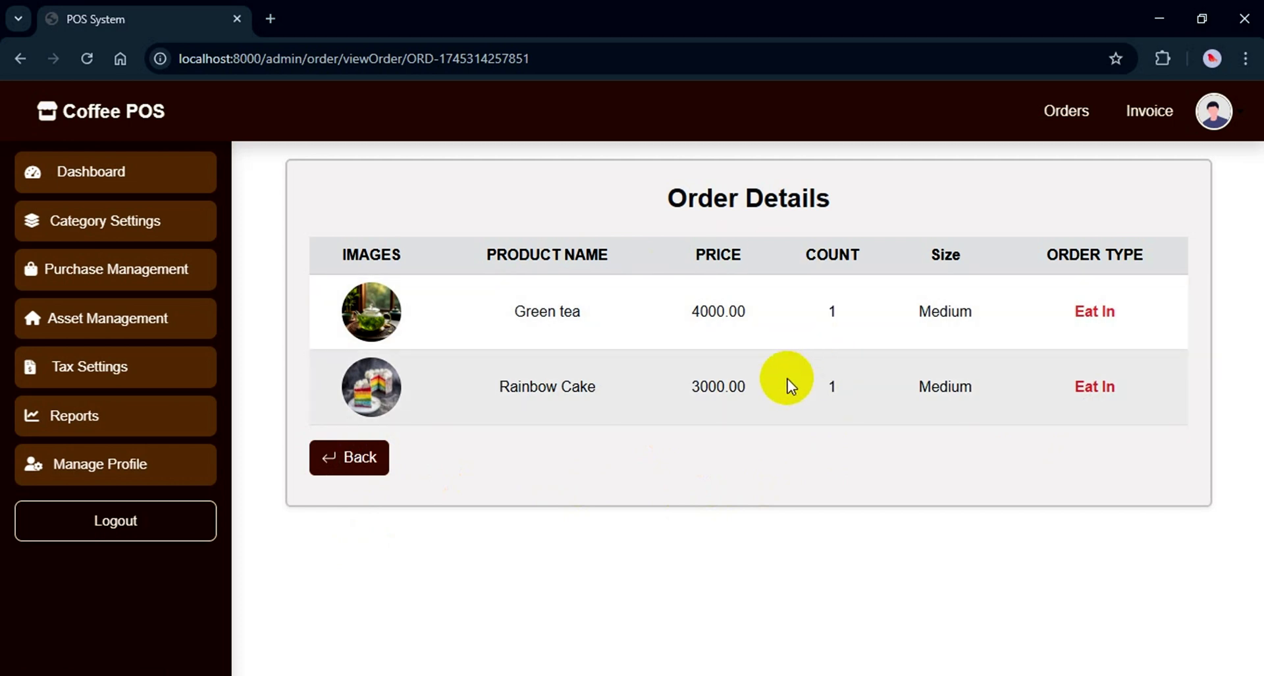
pyautogui.click(358, 465)
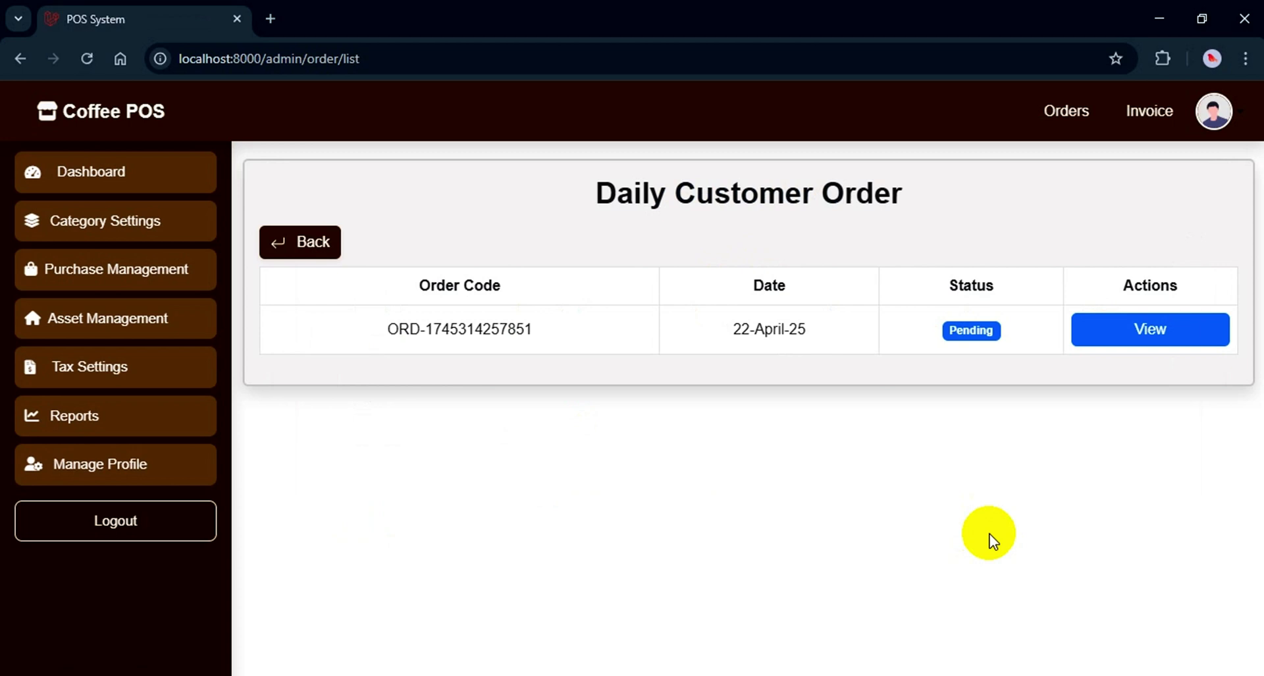
# Search the Invoice payment records by the pending order's pasted code to bring up its slip
pyautogui.click(1153, 113)
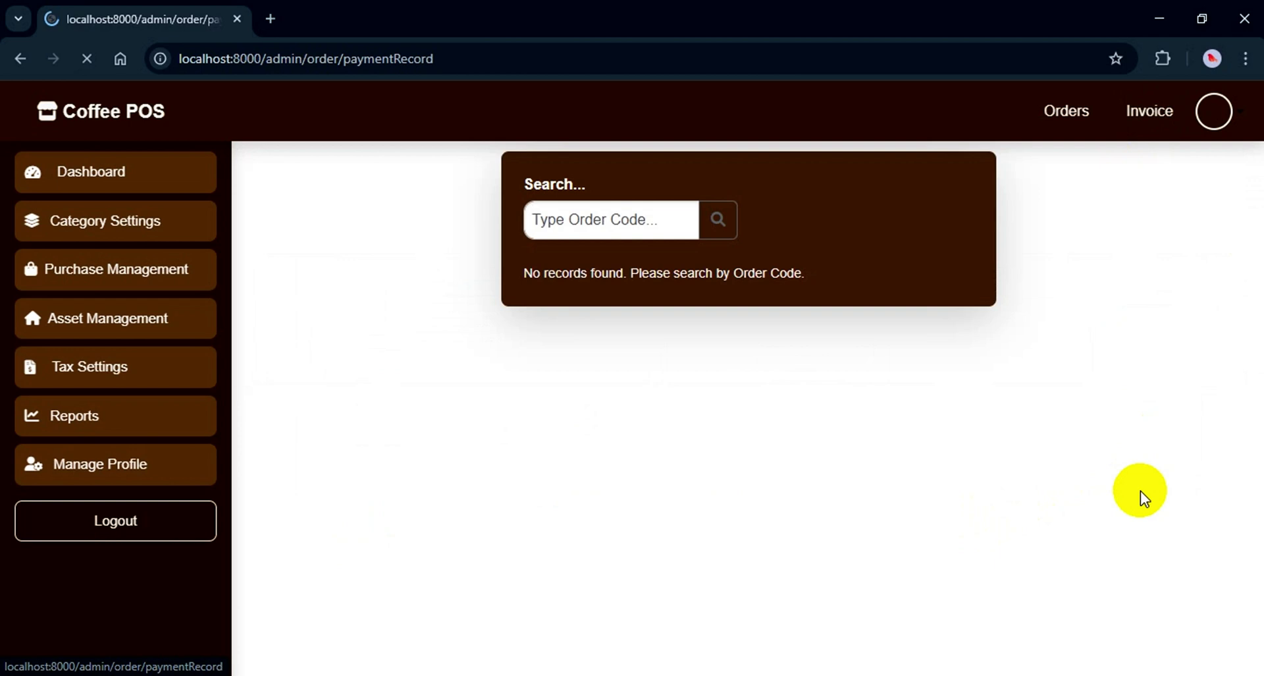
pyautogui.click(560, 223)
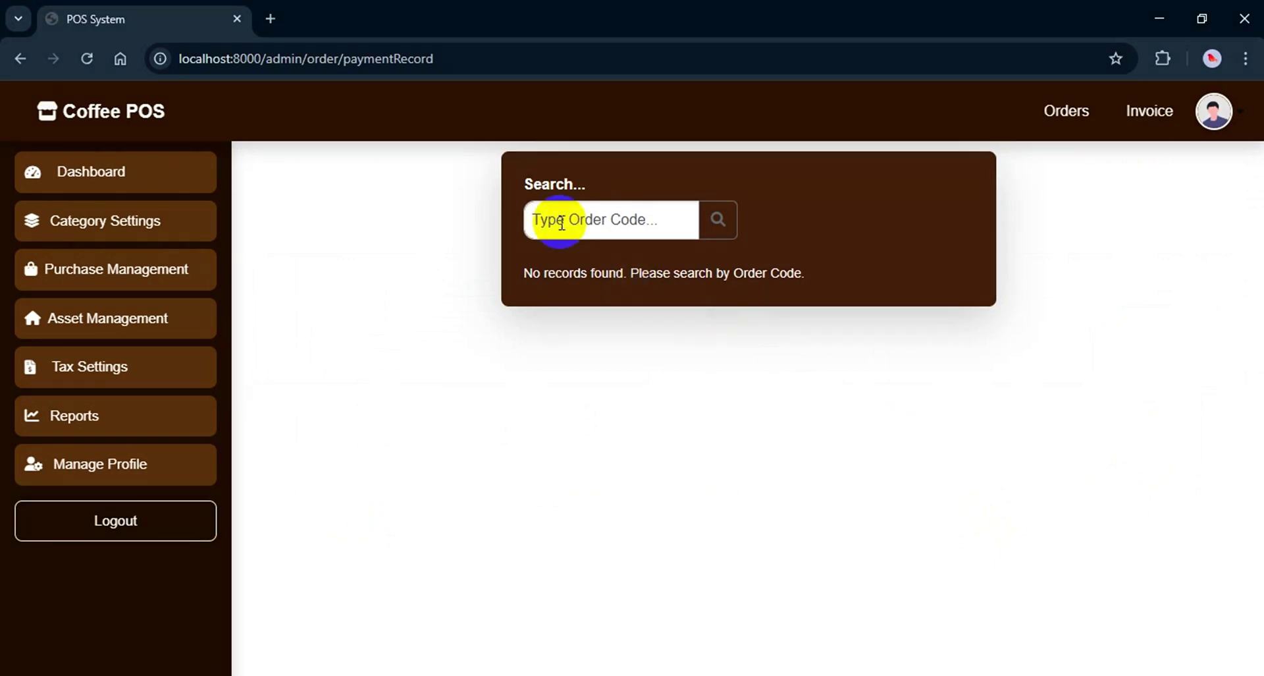
pyautogui.hotkey('ctrl', 'v')
pyautogui.click(719, 222)
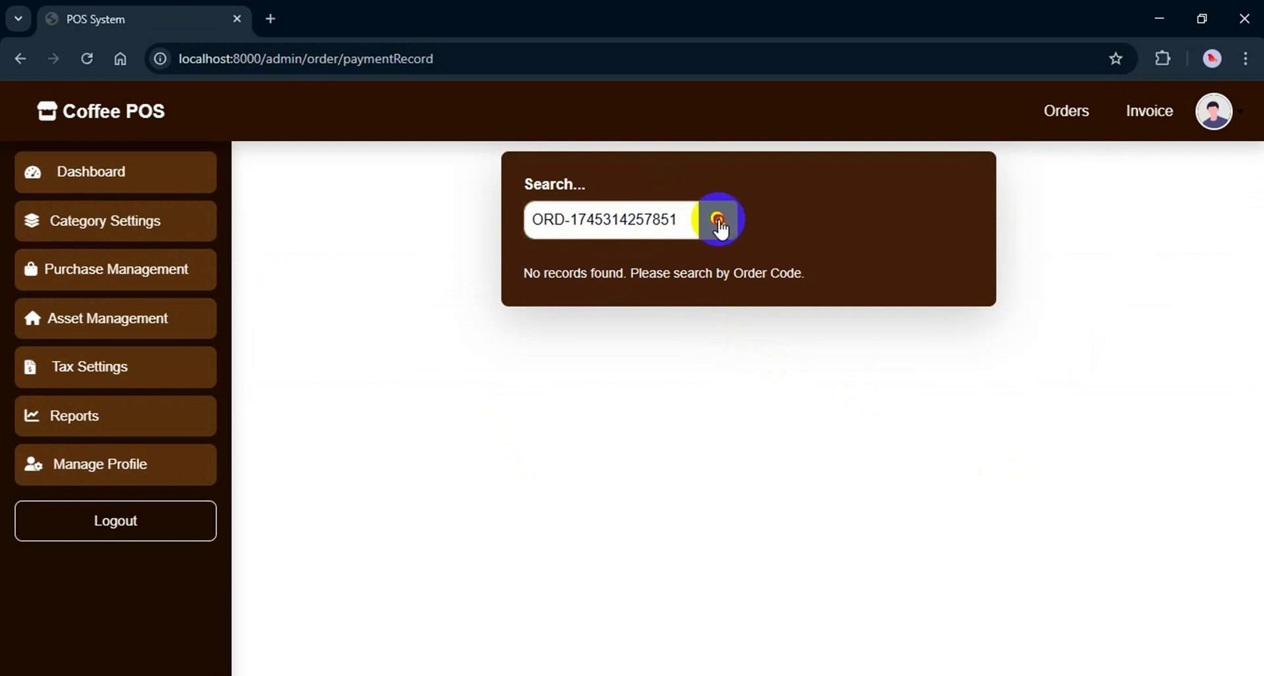
pyautogui.click(852, 480)
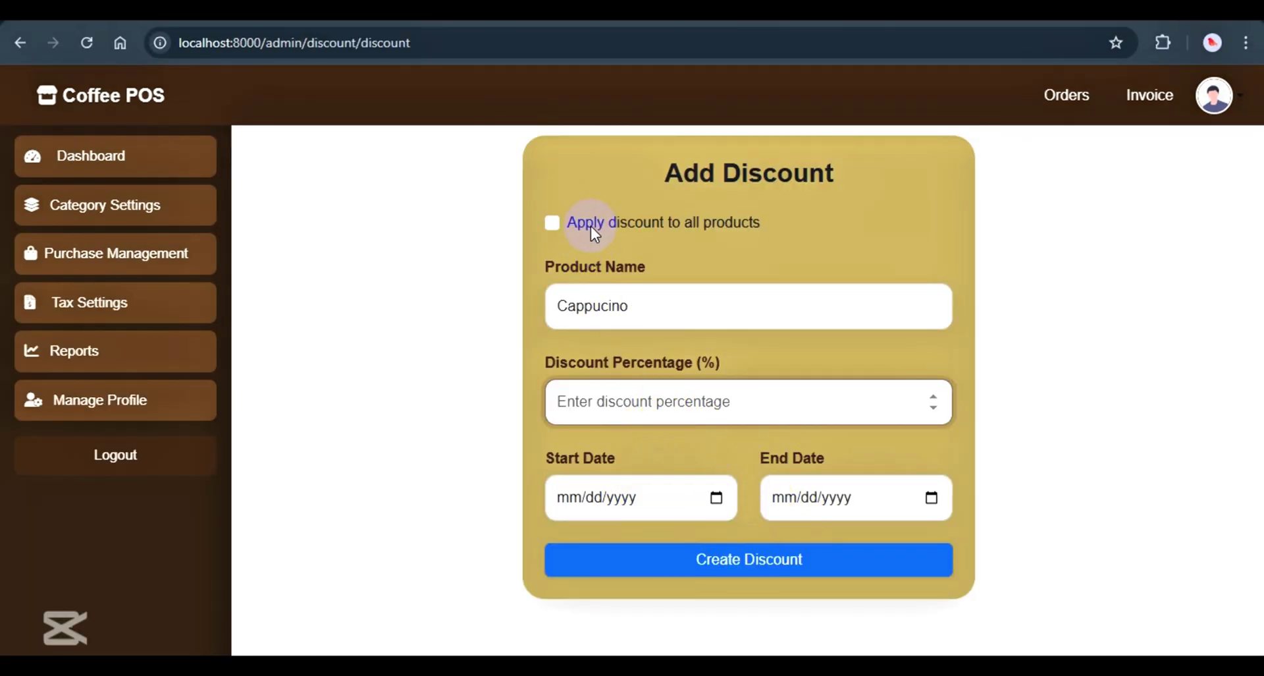
# Create a tax entry of type Service Tax with Tax Percentage 1 and save it
pyautogui.click(590, 223)
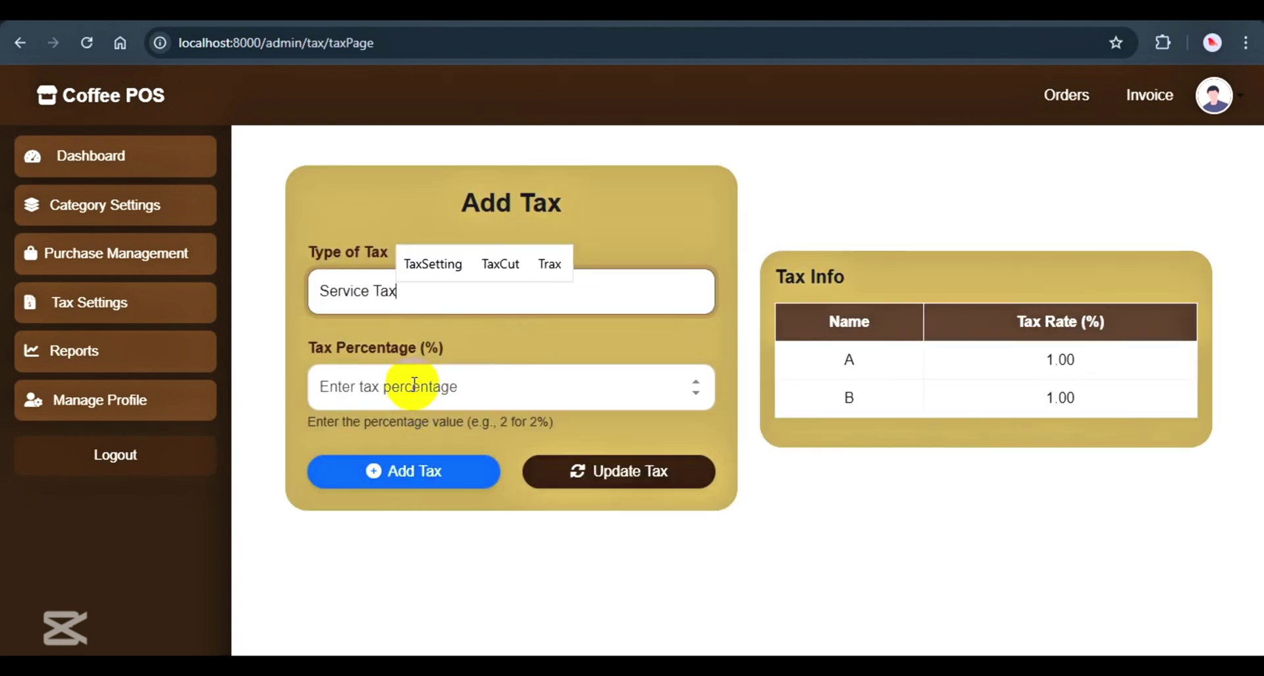
pyautogui.click(414, 384)
pyautogui.write('1')
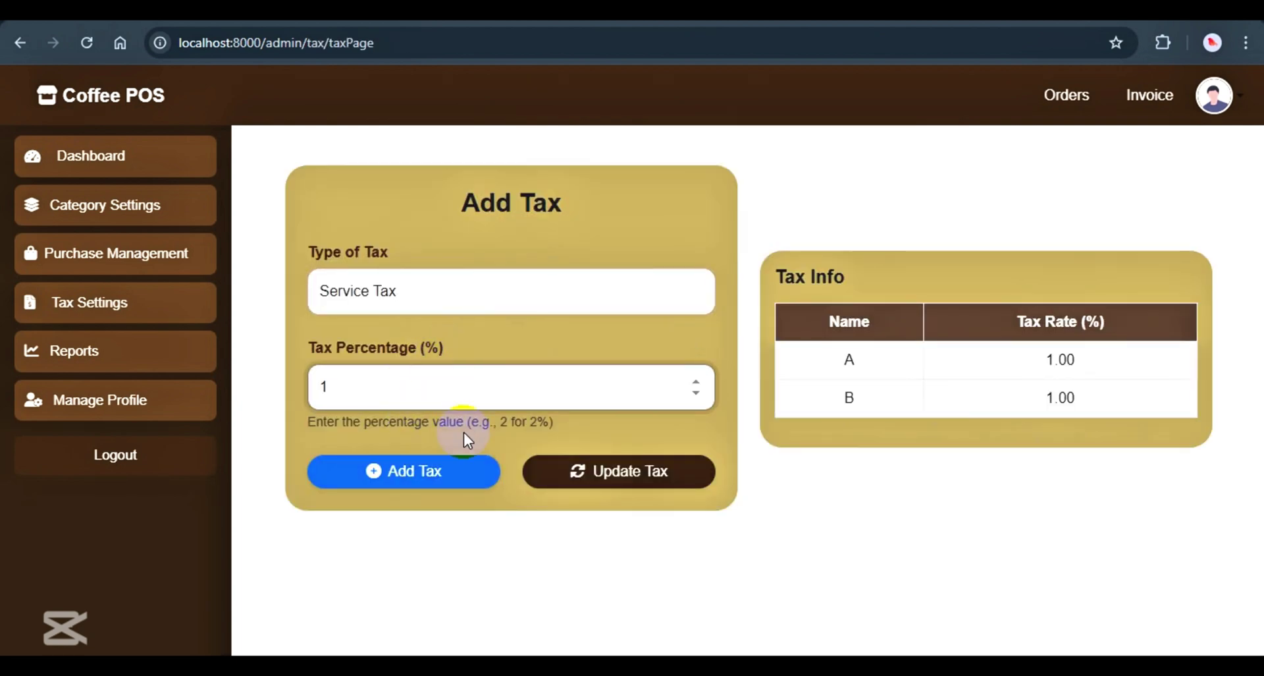
pyautogui.click(410, 481)
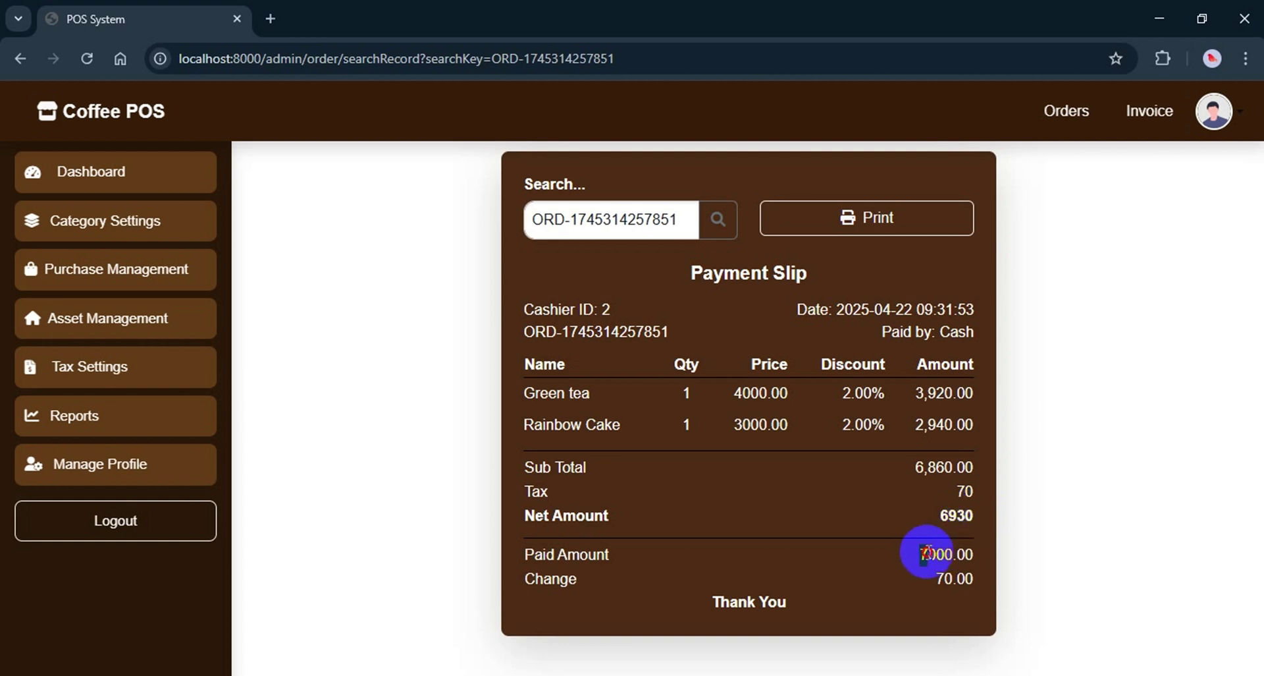
pyautogui.doubleClick(962, 554)
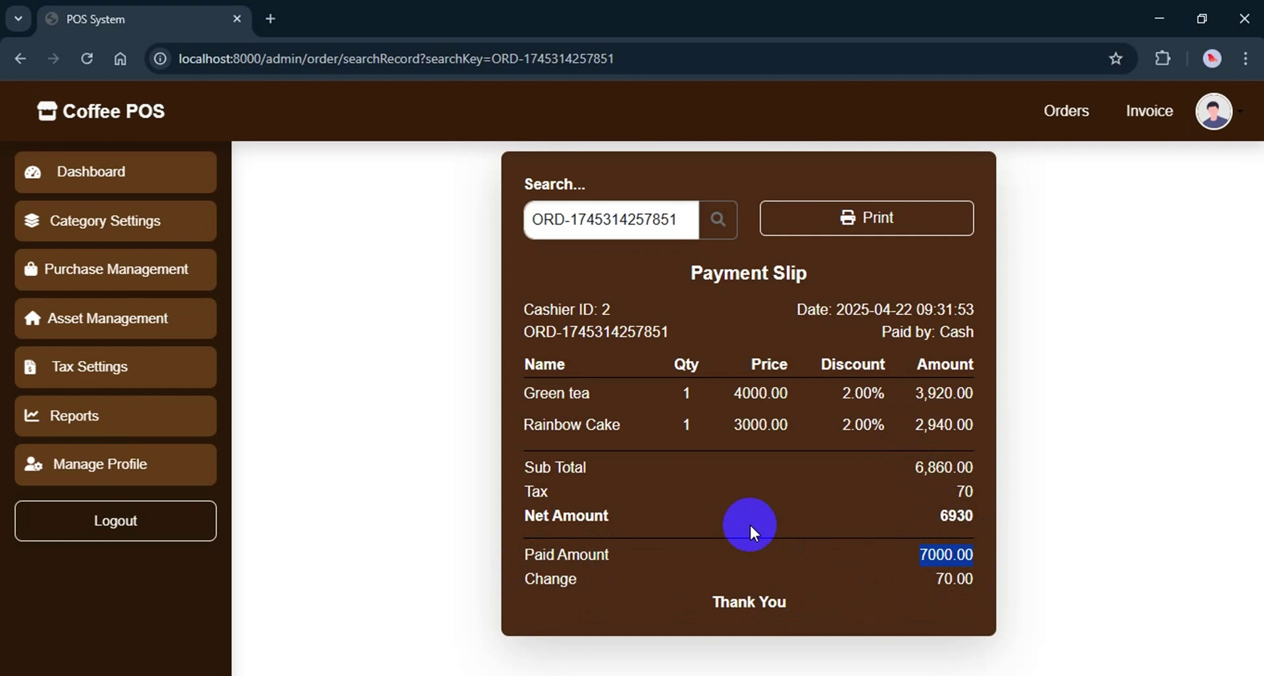
# Print the payment slip via Chrome's print dialog and move the printable slip window aside
pyautogui.click(847, 220)
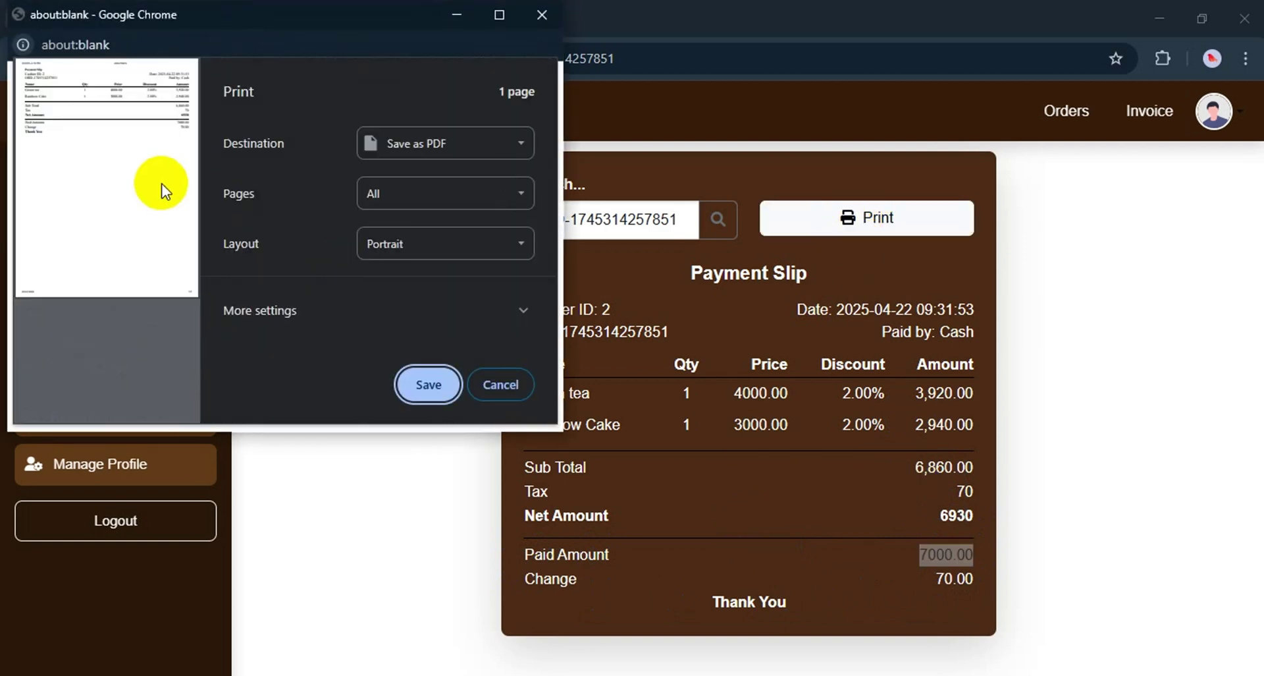
pyautogui.click(501, 384)
pyautogui.moveTo(219, 14); pyautogui.dragTo(314, 118)
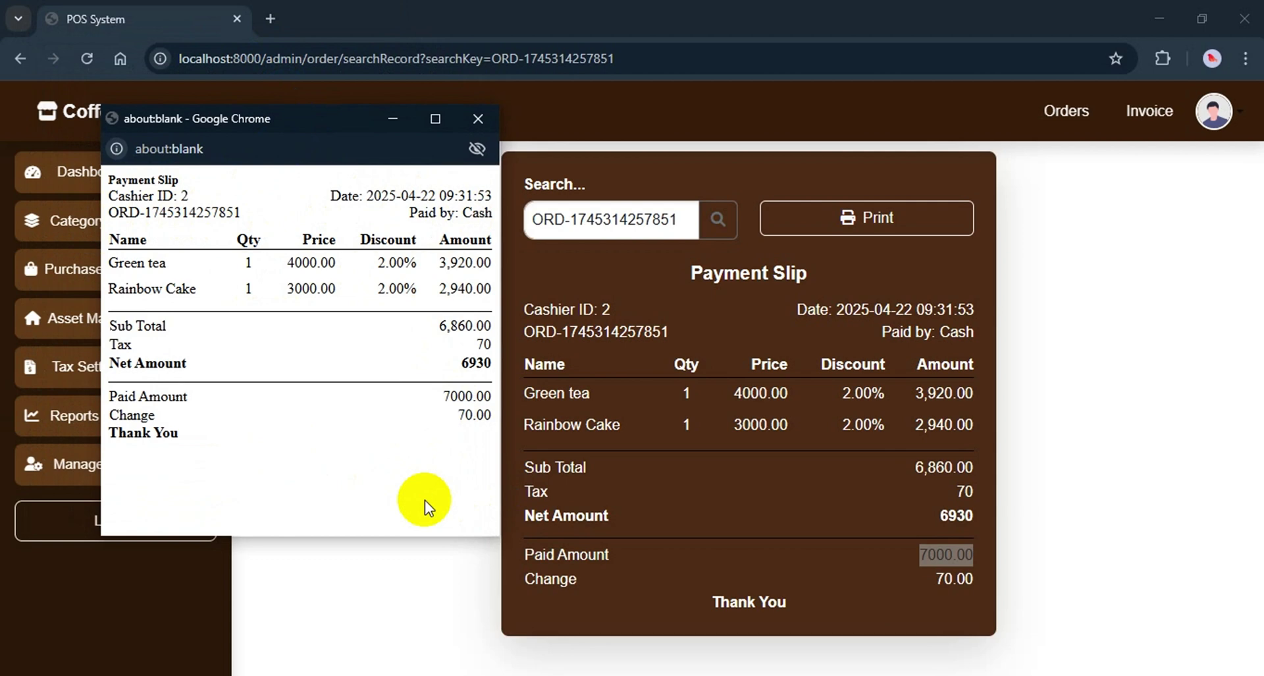
pyautogui.click(613, 553)
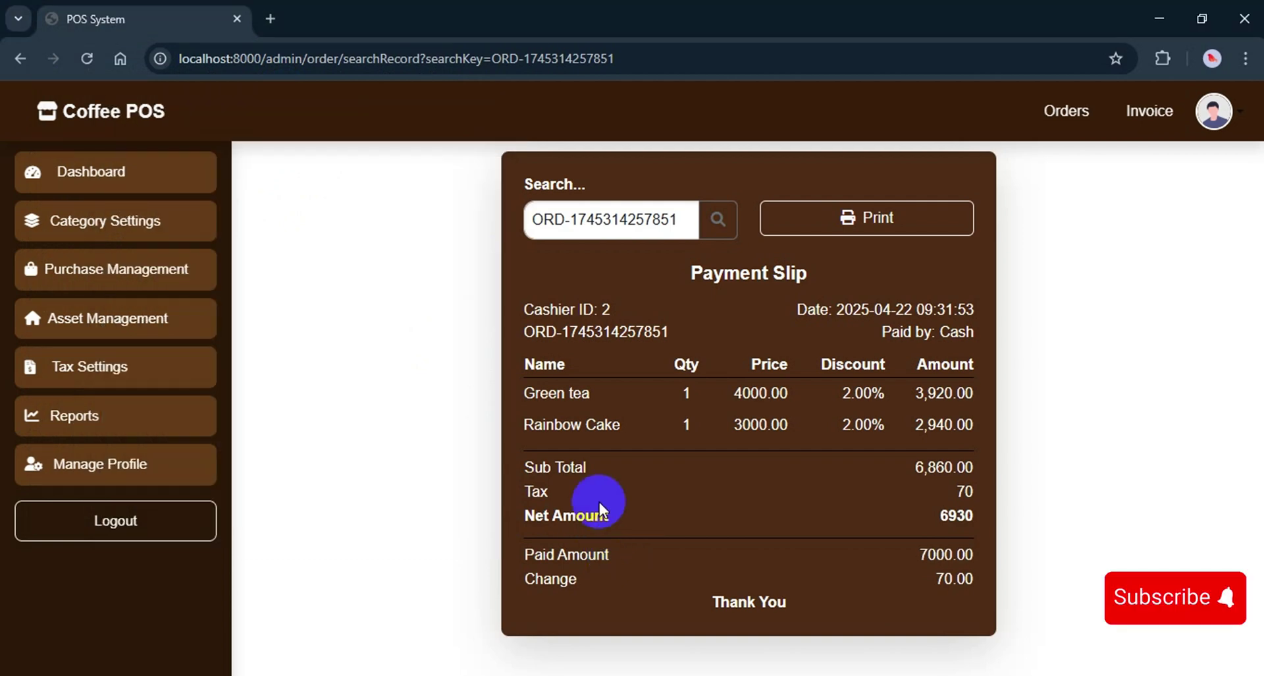